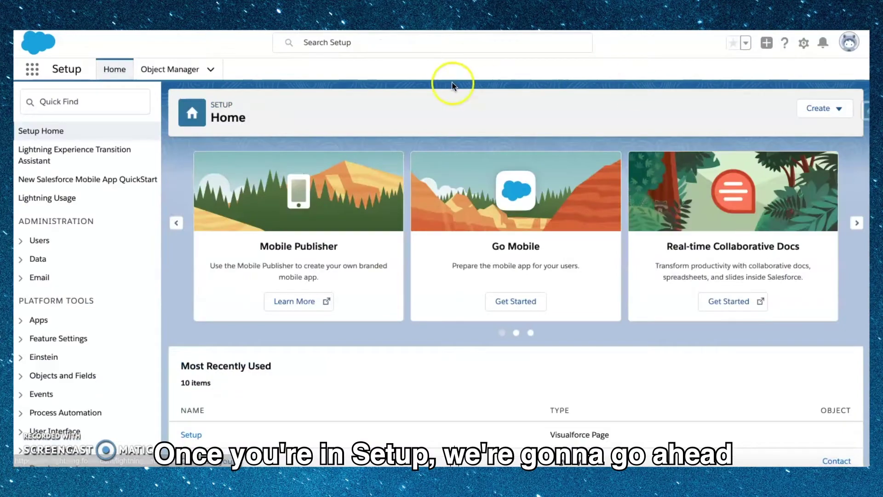
# Open Object Manager from Setup Home to list the org's objects
pyautogui.click(165, 73)
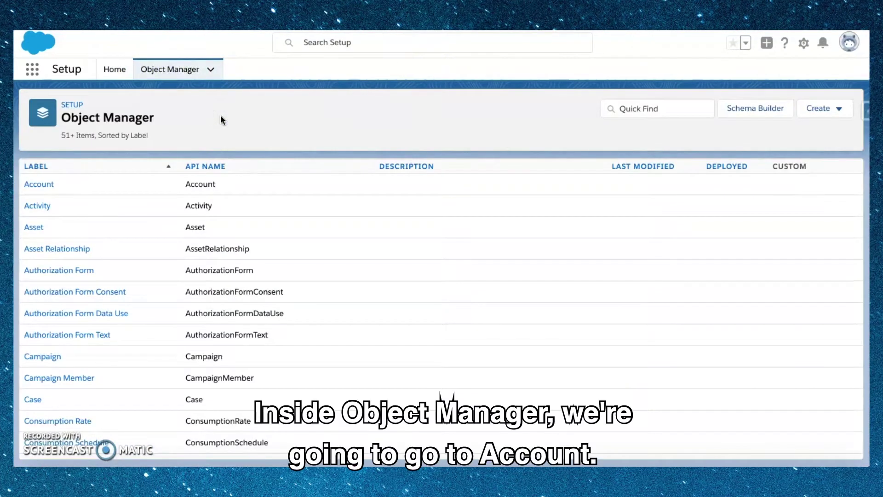
# Open the Account object's Record Types page, which shows 0 items
pyautogui.click(39, 185)
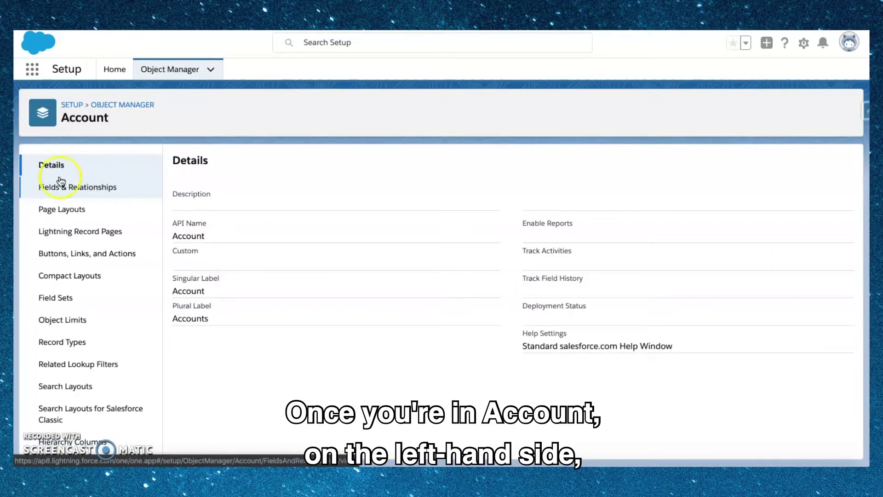
pyautogui.click(75, 174)
pyautogui.scroll(-1, 74, 178)
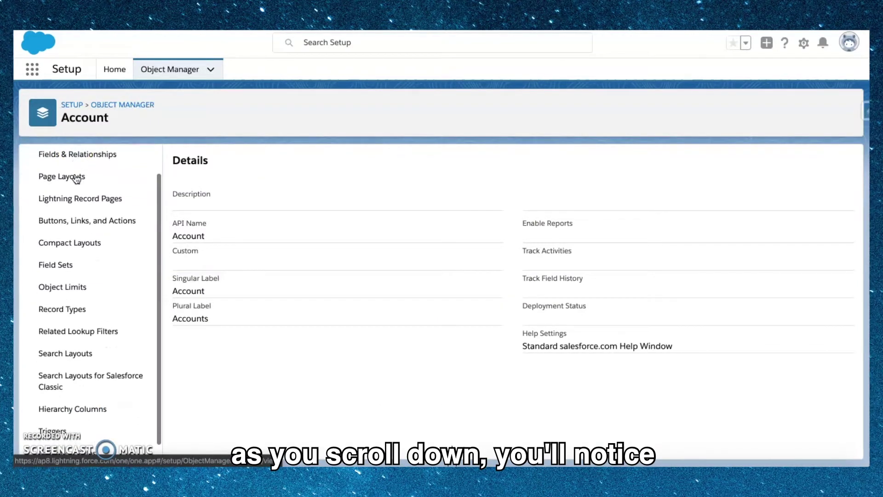
pyautogui.click(62, 316)
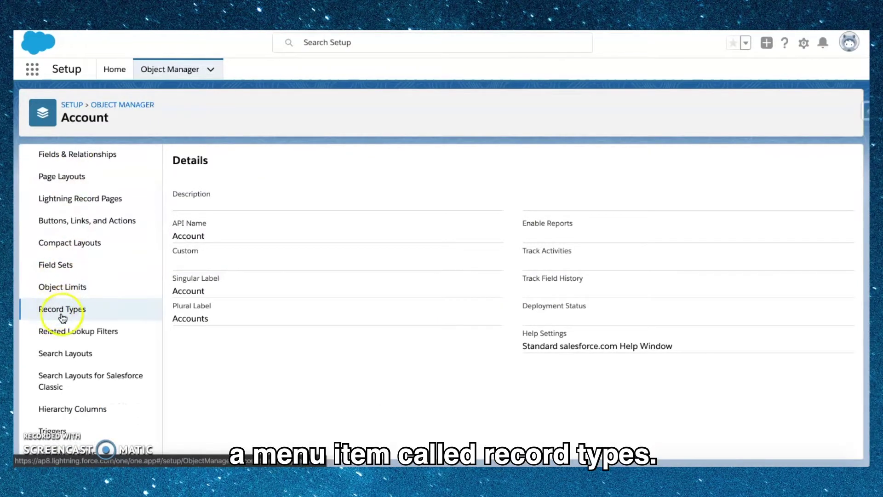
pyautogui.click(63, 314)
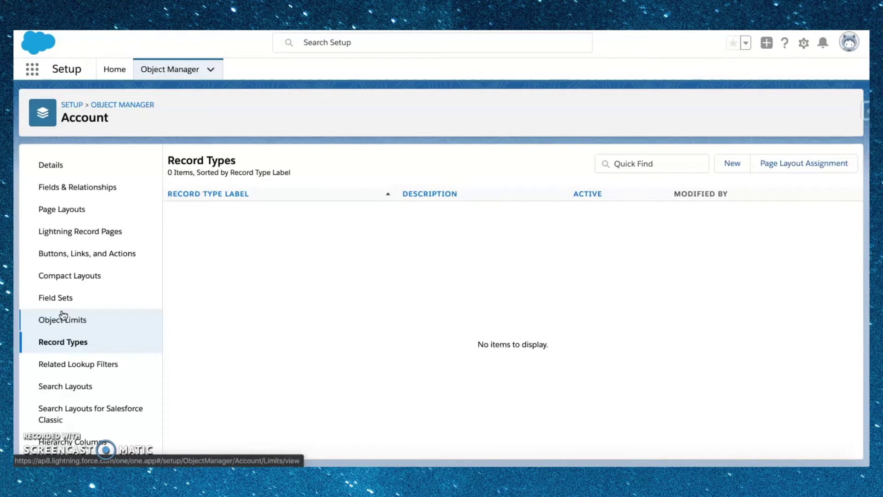
# Start a new Account record type based on the --Master-- record type
pyautogui.click(732, 172)
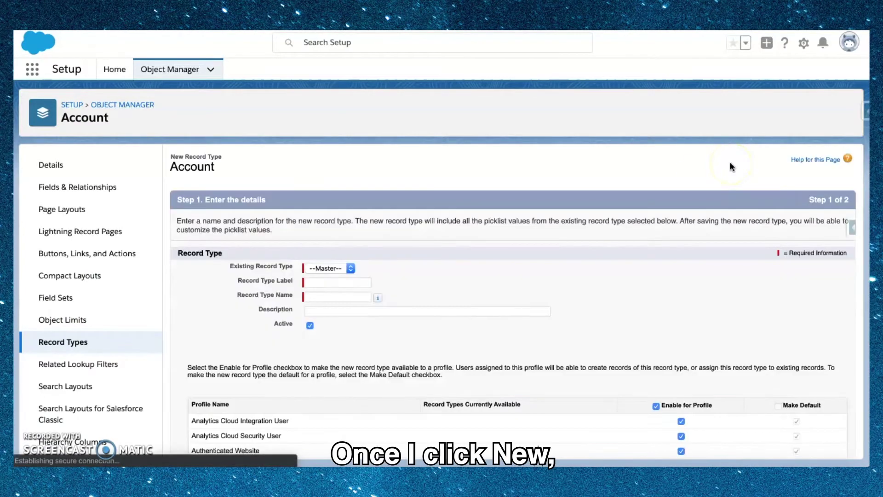
pyautogui.scroll(-2, 426, 288)
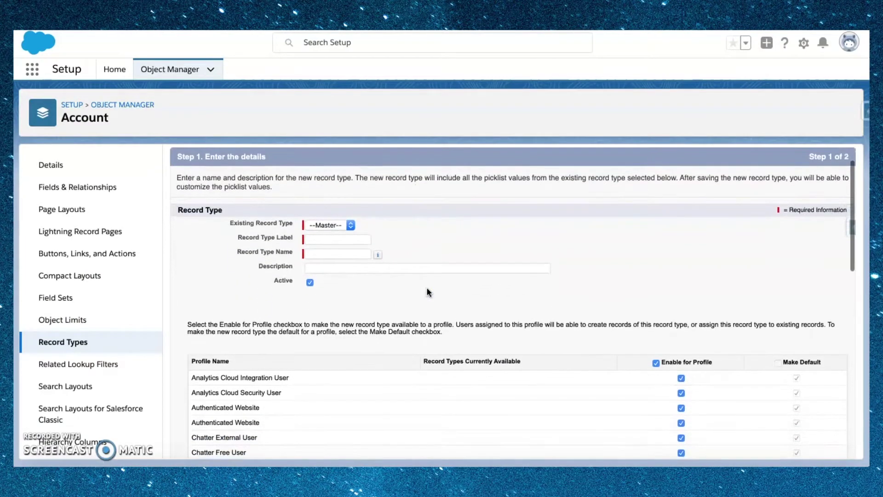
pyautogui.click(340, 228)
pyautogui.click(389, 225)
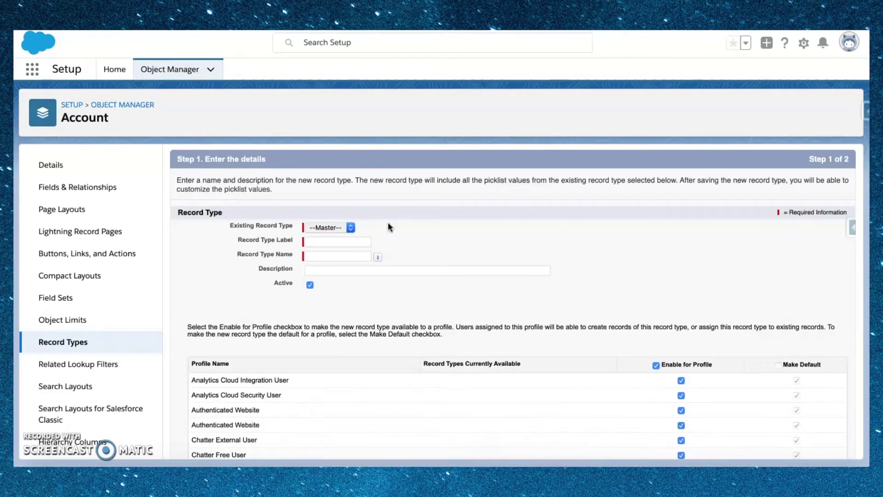
pyautogui.click(326, 244)
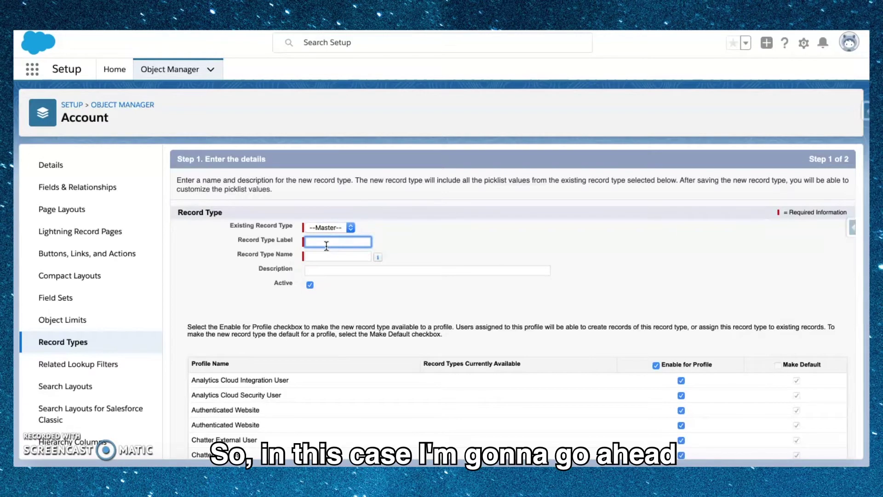
# Label the record type Supplier and give it the description 'Used for Supplier Accounts'
pyautogui.write('Suppl')
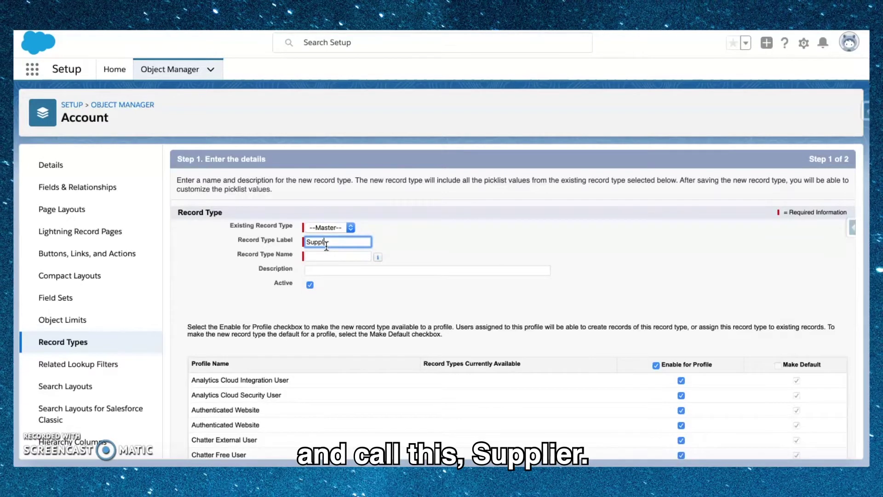
pyautogui.write('ier')
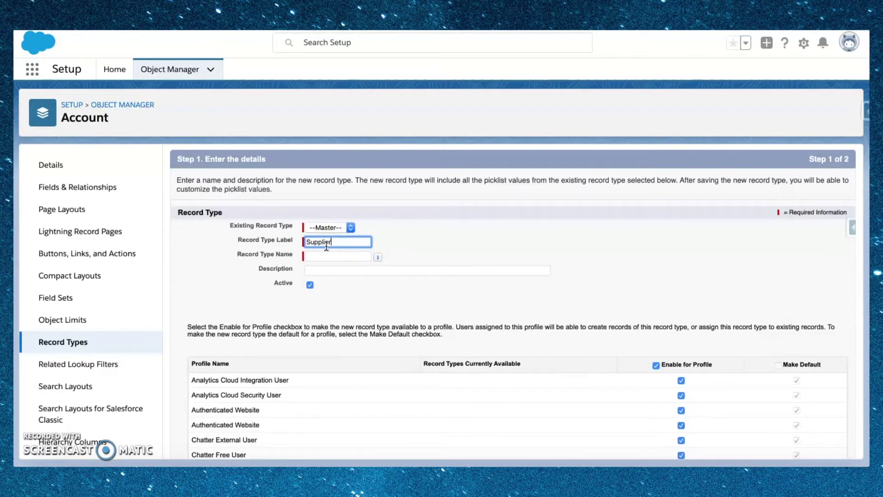
pyautogui.press('Tab')
pyautogui.press('Tab')
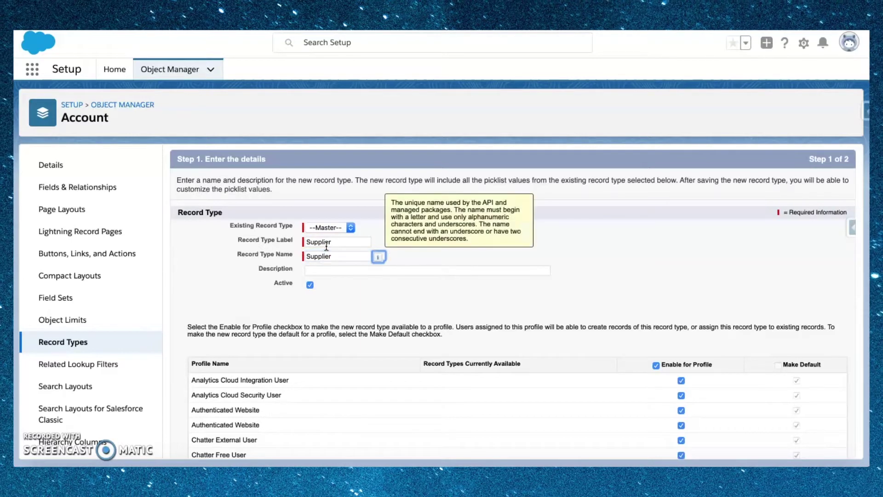
pyautogui.press('Tab')
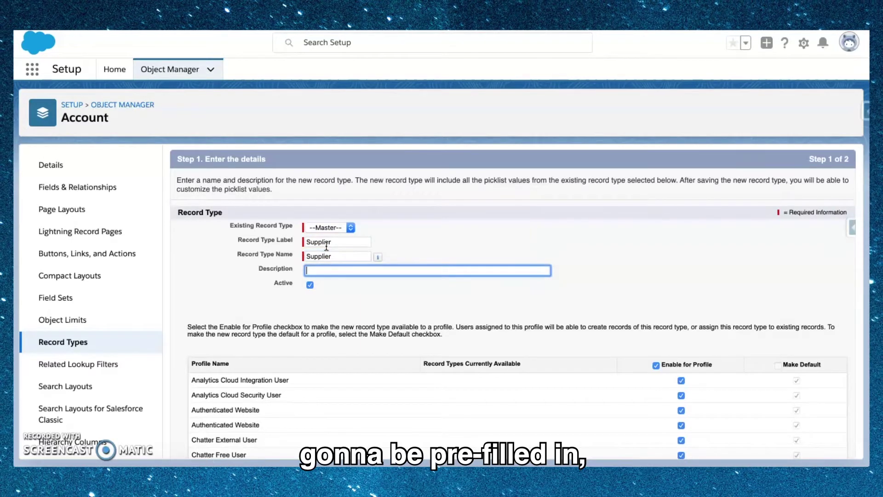
pyautogui.moveTo(374, 261)
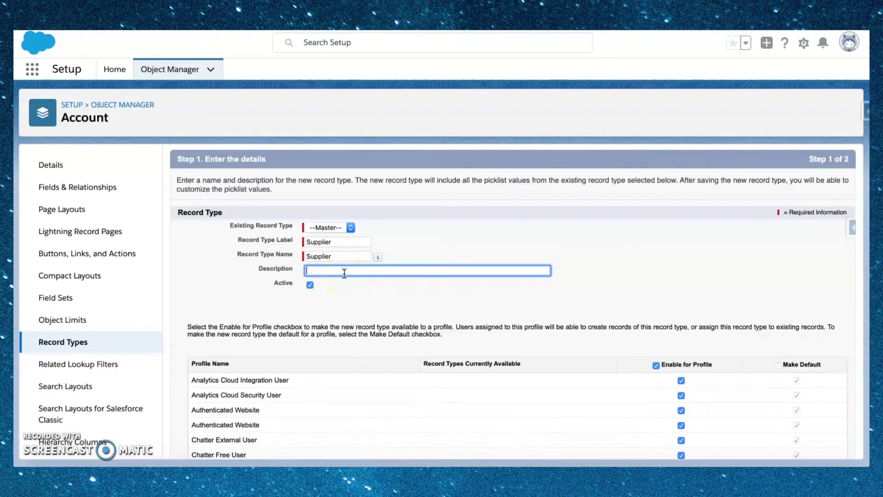
pyautogui.write('Used fpr')
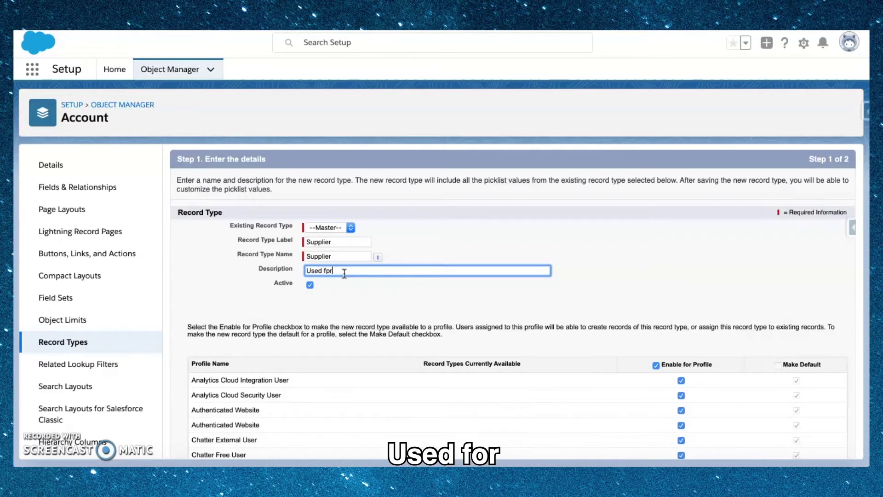
pyautogui.press('BackSpace')
pyautogui.press('BackSpace')
pyautogui.write('or S')
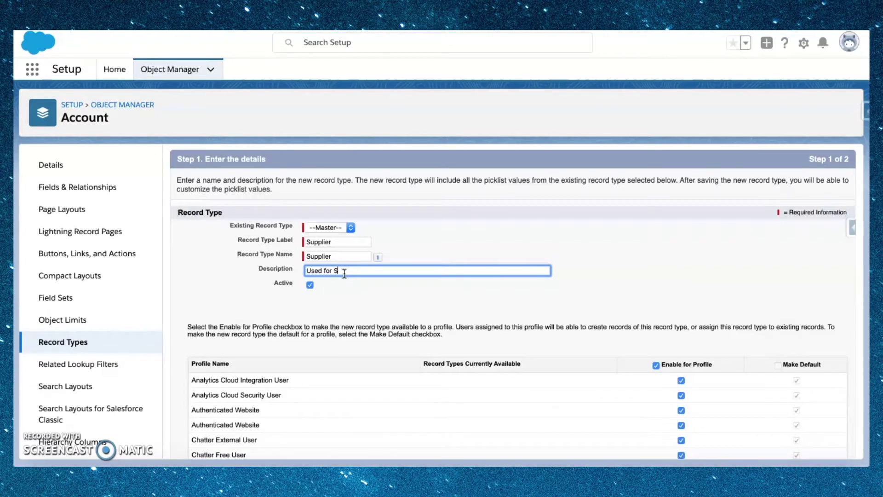
pyautogui.write('upplier Accounts')
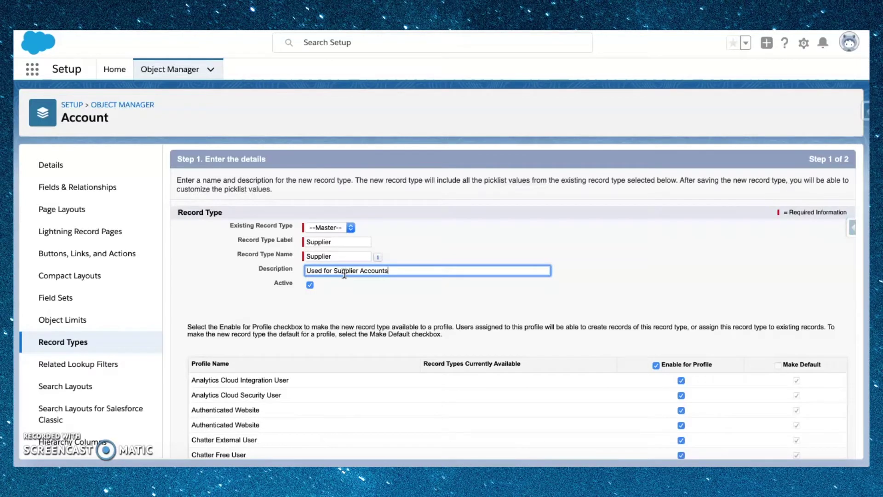
pyautogui.click(607, 279)
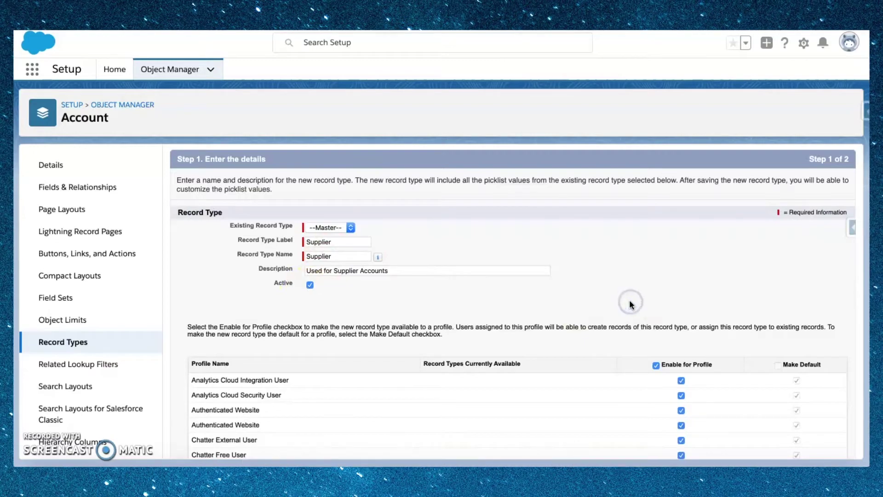
pyautogui.scroll(-3, 629, 300)
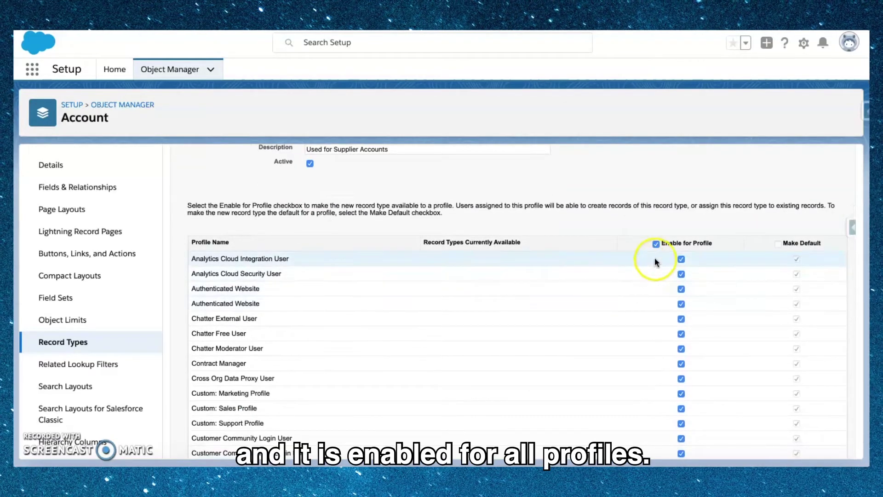
pyautogui.scroll(-4, 655, 258)
pyautogui.scroll(-5, 655, 262)
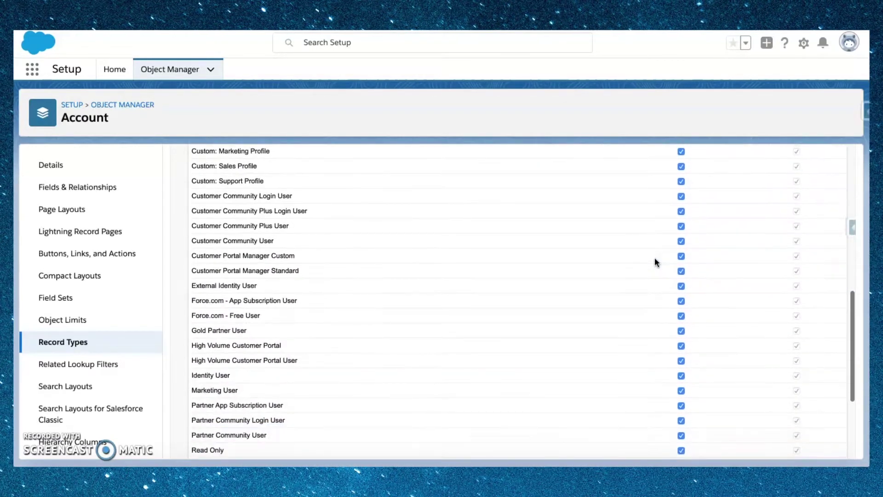
pyautogui.scroll(4, 655, 286)
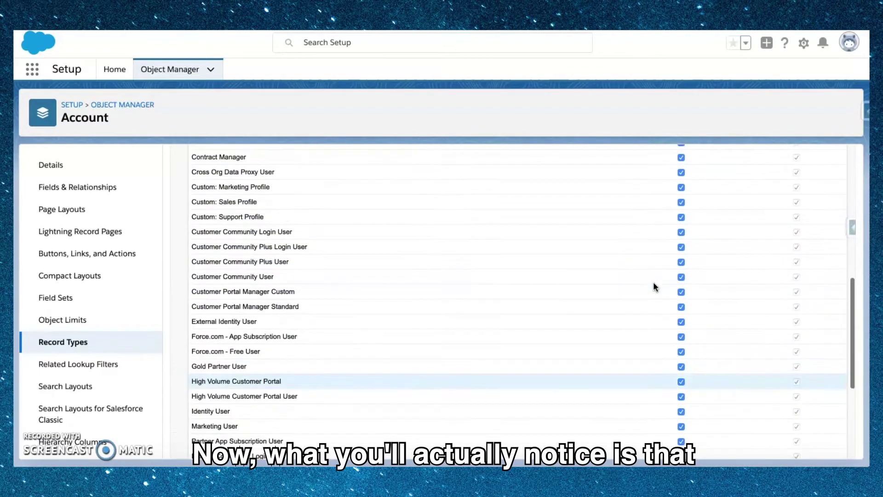
pyautogui.scroll(4, 655, 286)
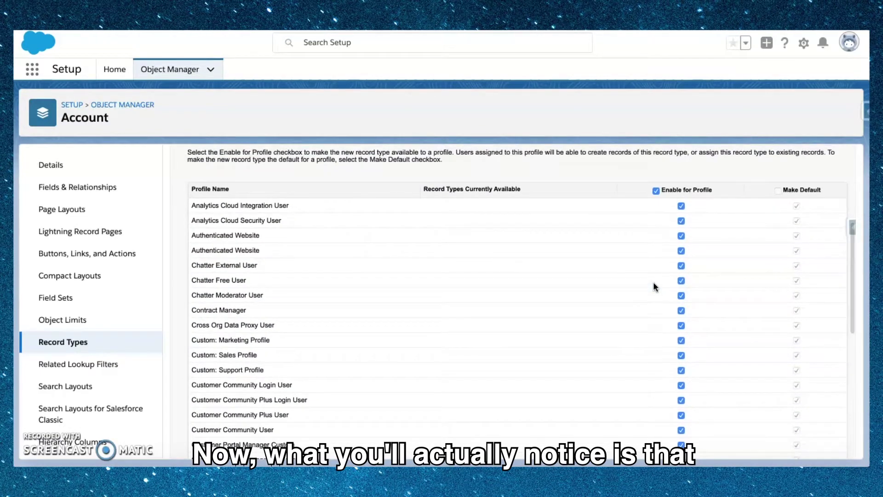
pyautogui.scroll(1, 655, 286)
pyautogui.scroll(2, 655, 286)
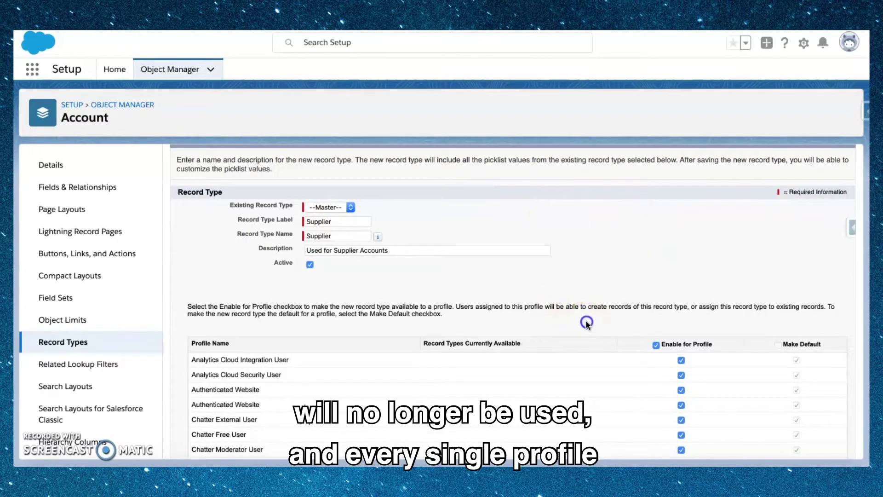
pyautogui.scroll(1, 584, 322)
pyautogui.click(797, 368)
pyautogui.scroll(-3, 787, 359)
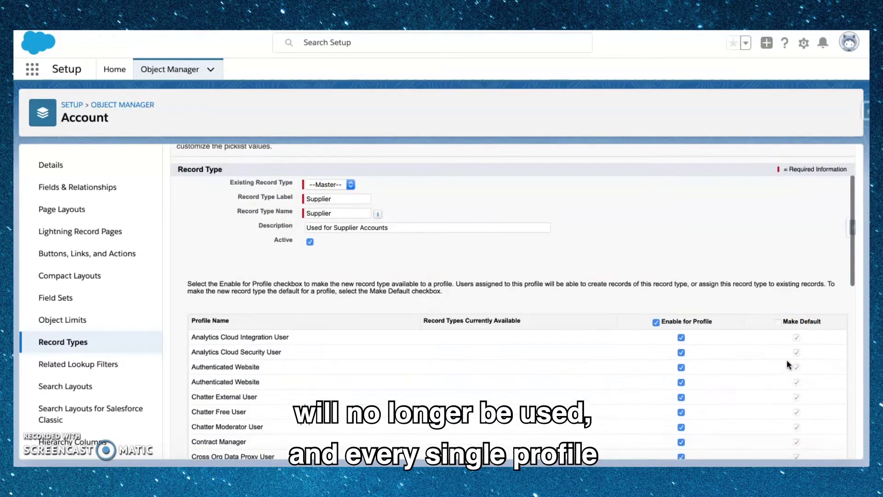
pyautogui.scroll(2, 786, 360)
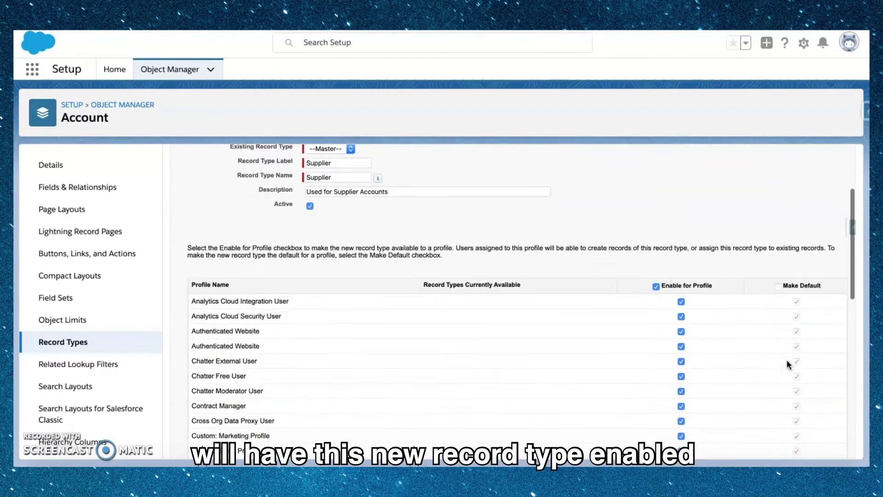
pyautogui.scroll(-2, 787, 360)
pyautogui.scroll(-3, 788, 360)
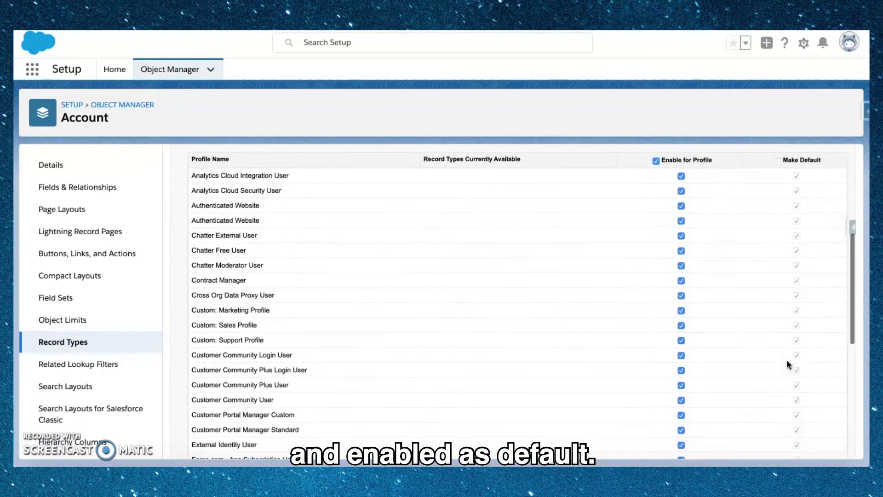
pyautogui.scroll(-10, 786, 360)
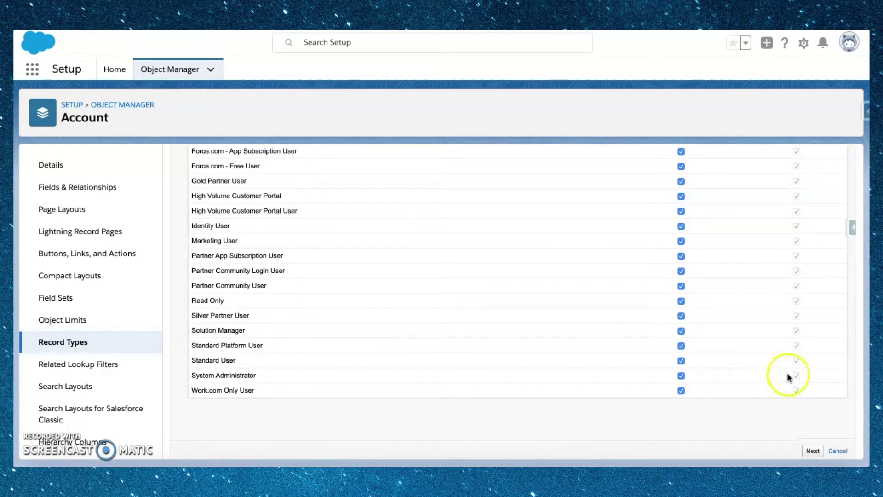
# Assign Account Layout to all profiles for Supplier and save with Save & New
pyautogui.click(813, 450)
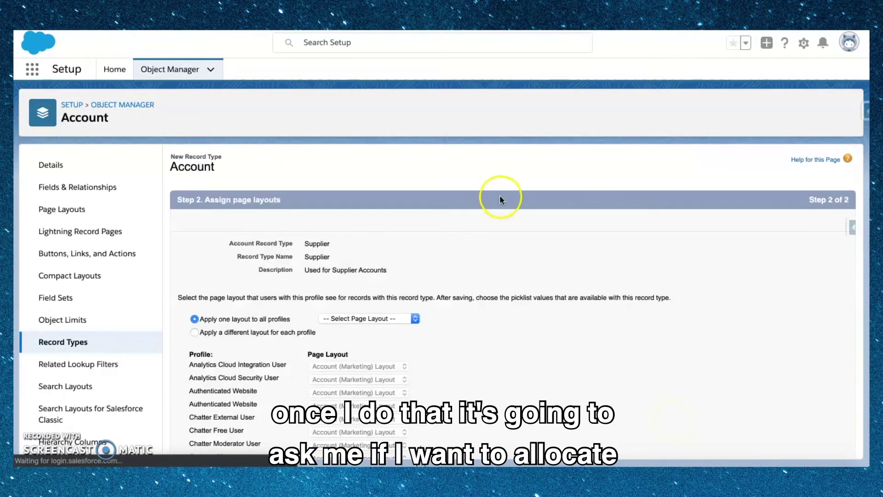
pyautogui.scroll(-3, 469, 297)
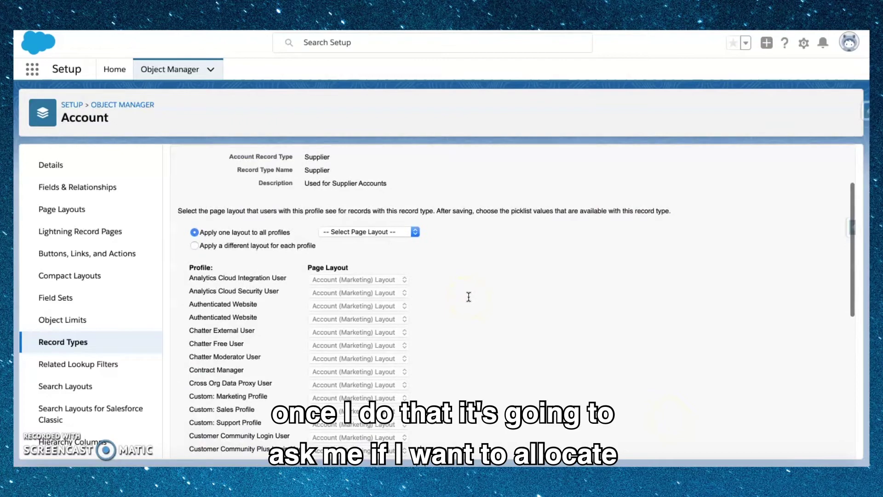
pyautogui.scroll(2, 469, 296)
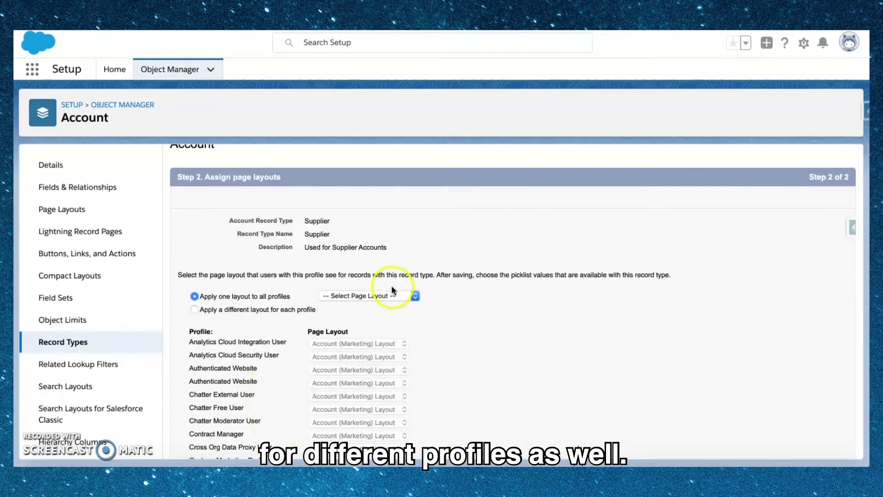
pyautogui.click(407, 295)
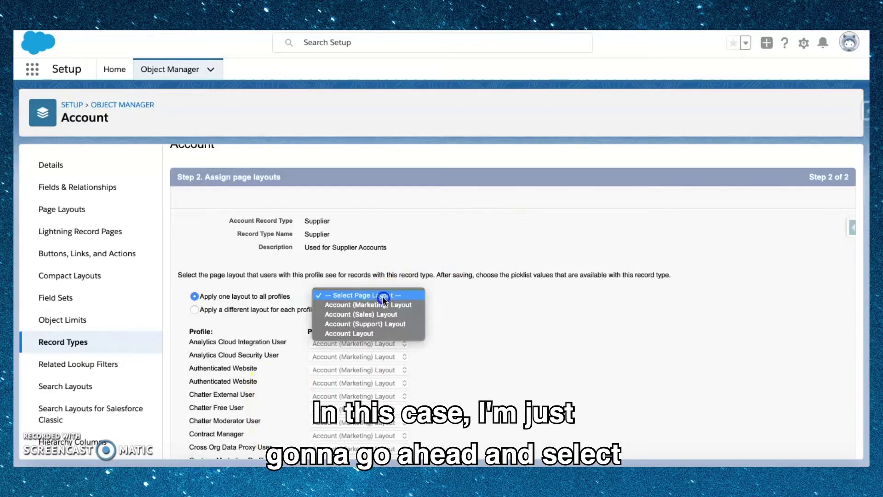
pyautogui.click(370, 333)
pyautogui.scroll(-3, 607, 317)
pyautogui.scroll(-5, 607, 317)
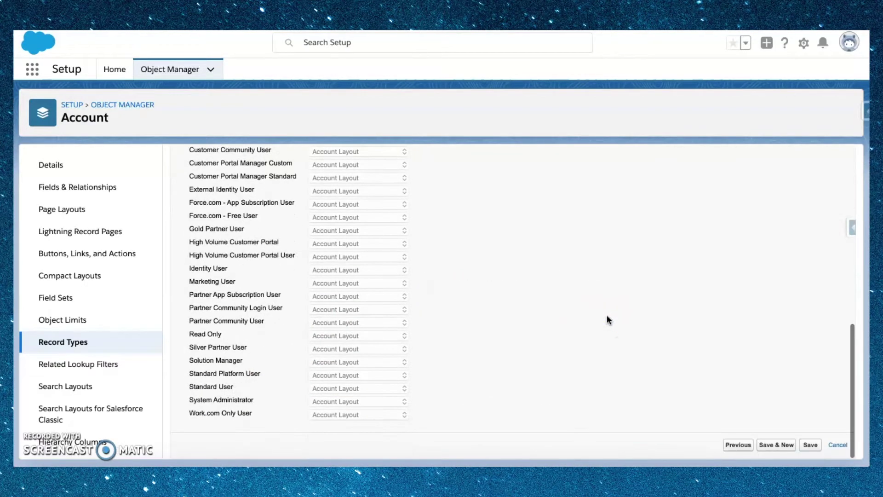
pyautogui.click(779, 452)
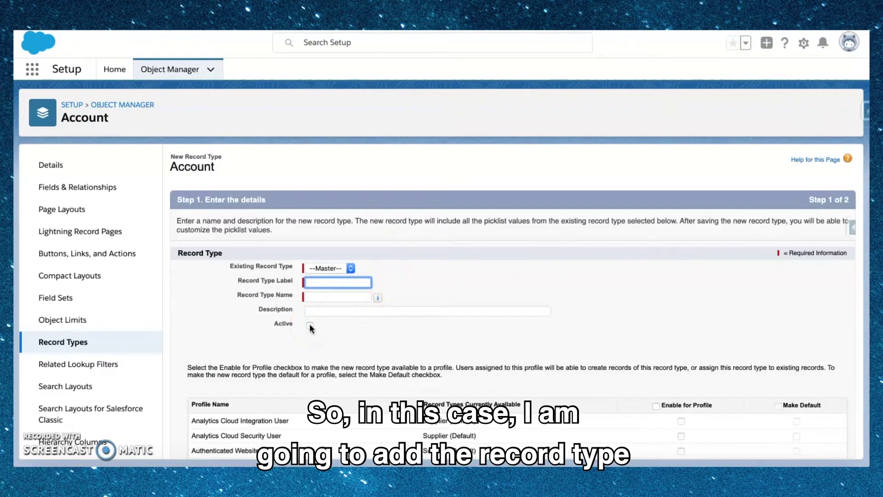
# Label the record type Business Customer with description 'Used for Business Customer Accounts'
pyautogui.write('Bus')
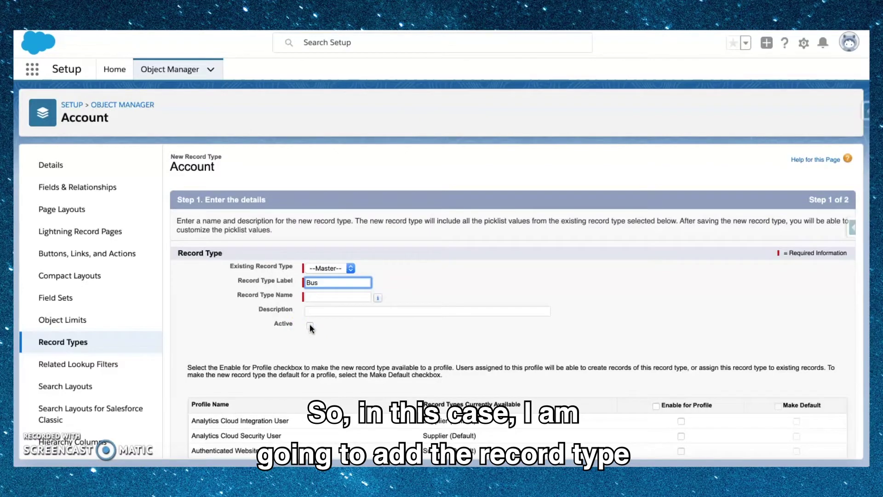
pyautogui.write('iness Customer')
pyautogui.click(454, 279)
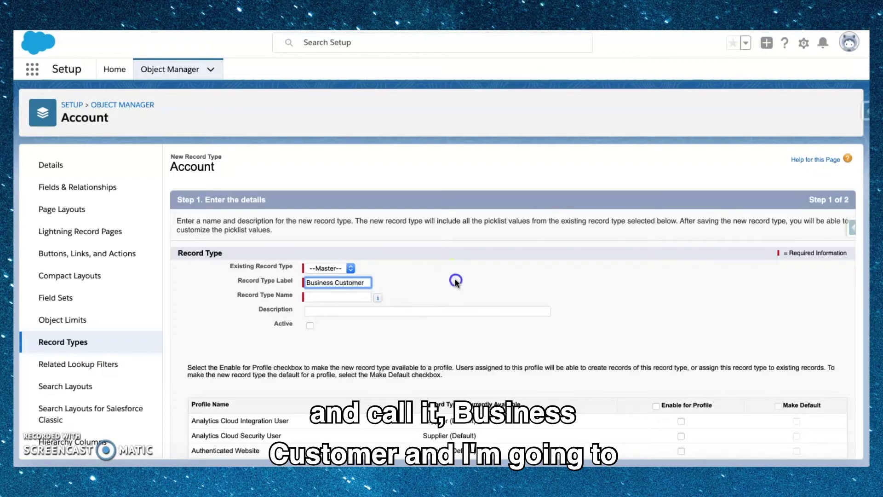
pyautogui.click(355, 311)
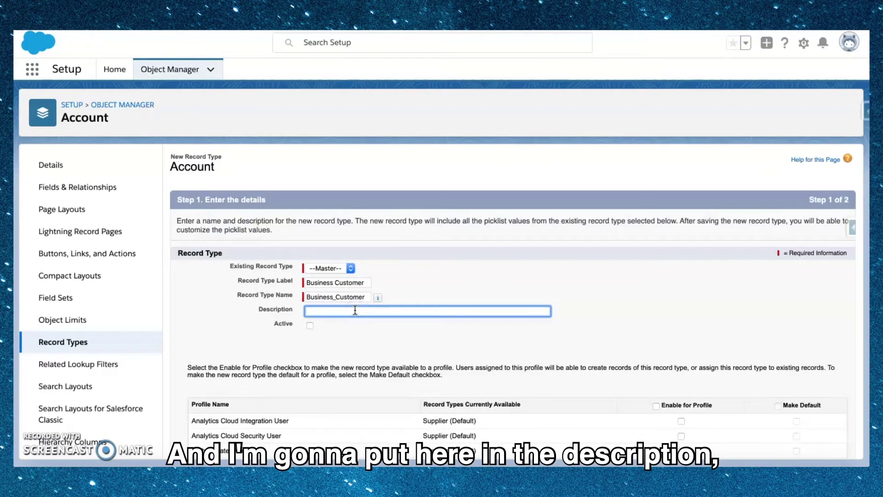
pyautogui.write('Used ro')
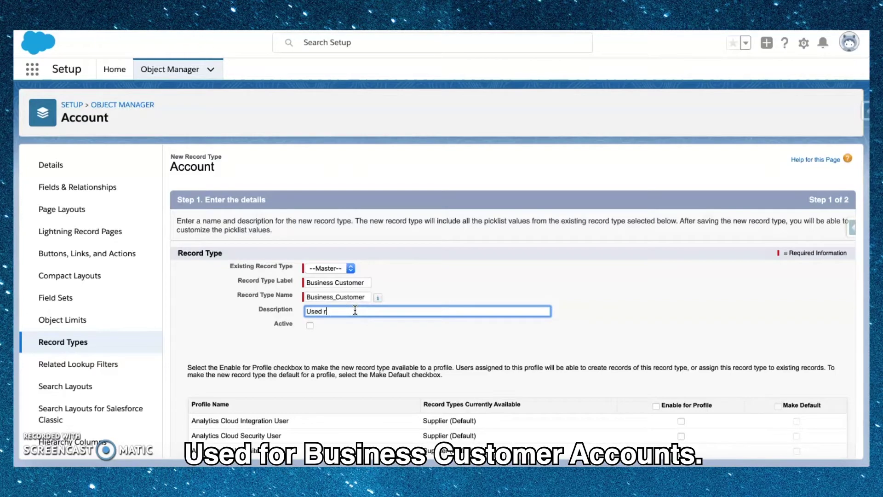
pyautogui.press('BackSpace')
pyautogui.write('for Bus')
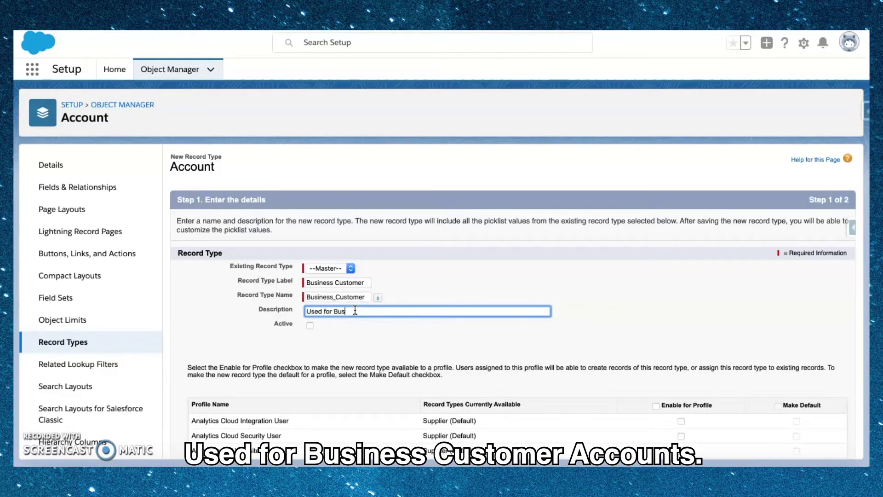
pyautogui.write('iness Customer ')
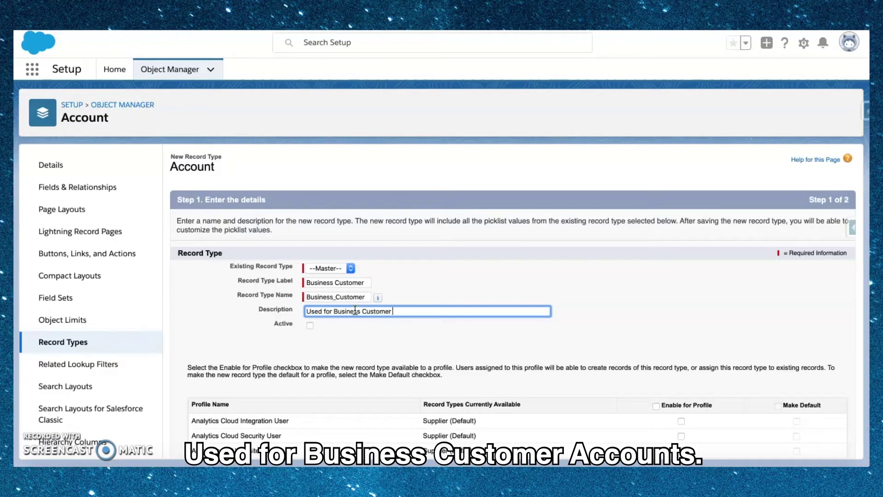
pyautogui.write('Accounts')
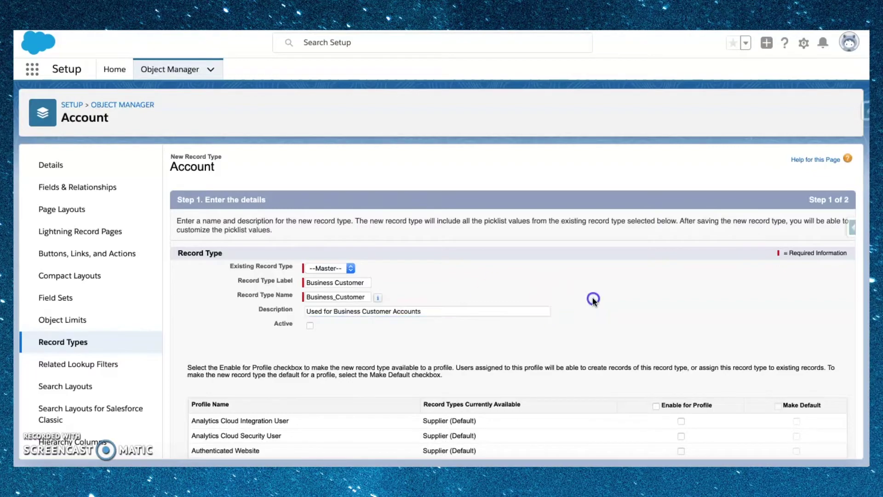
pyautogui.click(593, 300)
# Make Business Customer active, enabled and default for every profile, and proceed to layouts
pyautogui.scroll(-3, 594, 301)
pyautogui.click(656, 317)
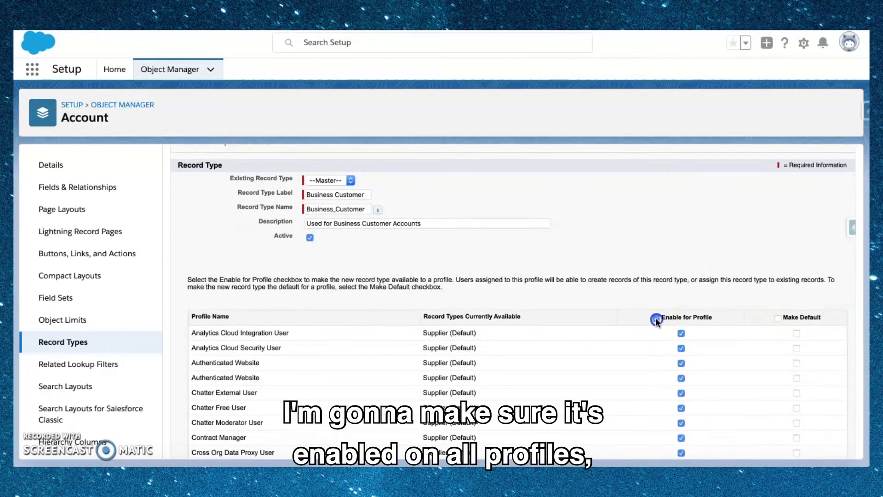
pyautogui.scroll(-4, 636, 343)
pyautogui.scroll(5, 636, 343)
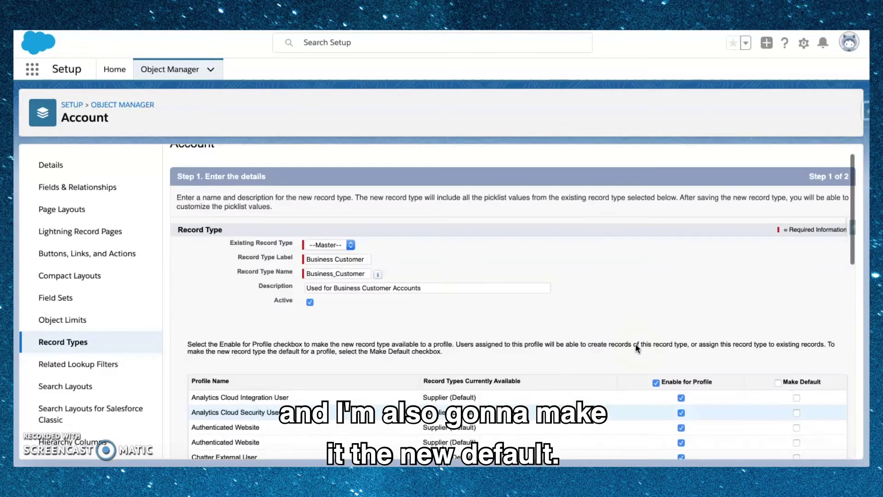
pyautogui.click(777, 381)
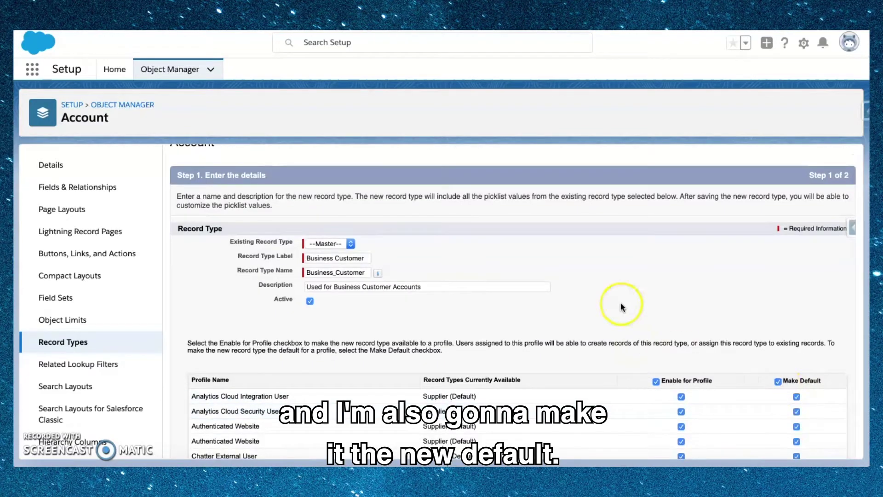
pyautogui.click(465, 328)
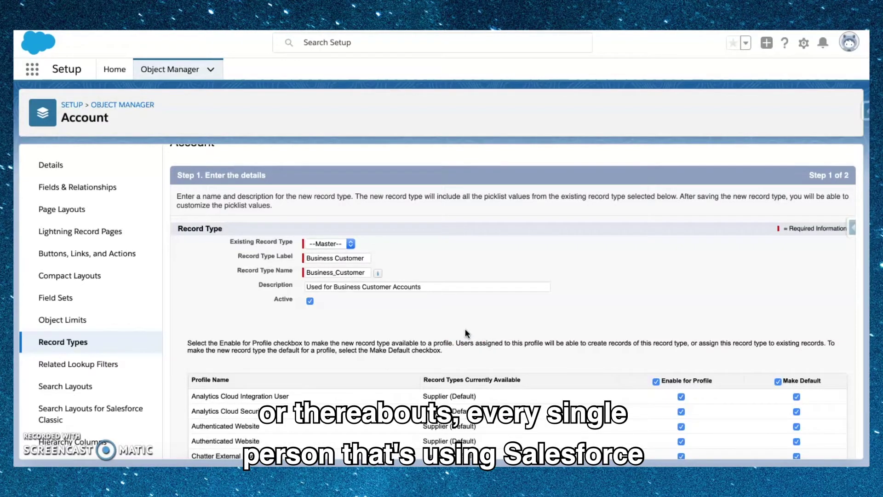
pyautogui.click(508, 328)
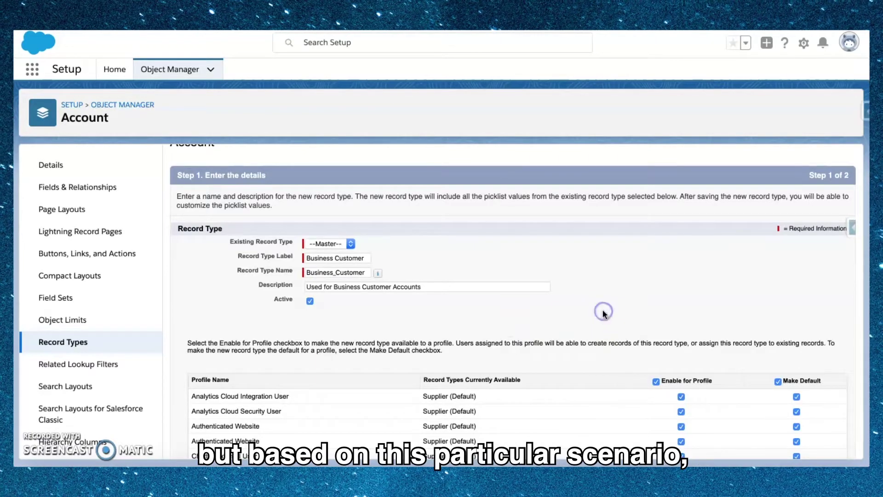
pyautogui.scroll(-1, 603, 312)
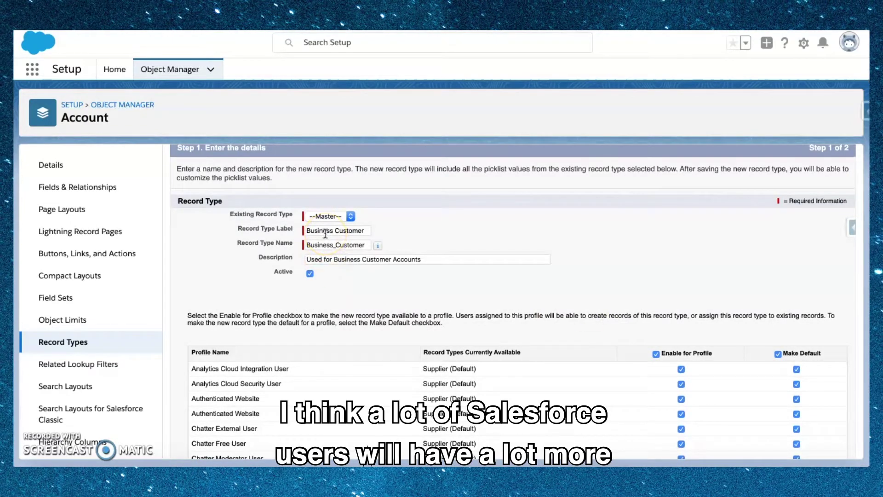
pyautogui.scroll(-10, 615, 296)
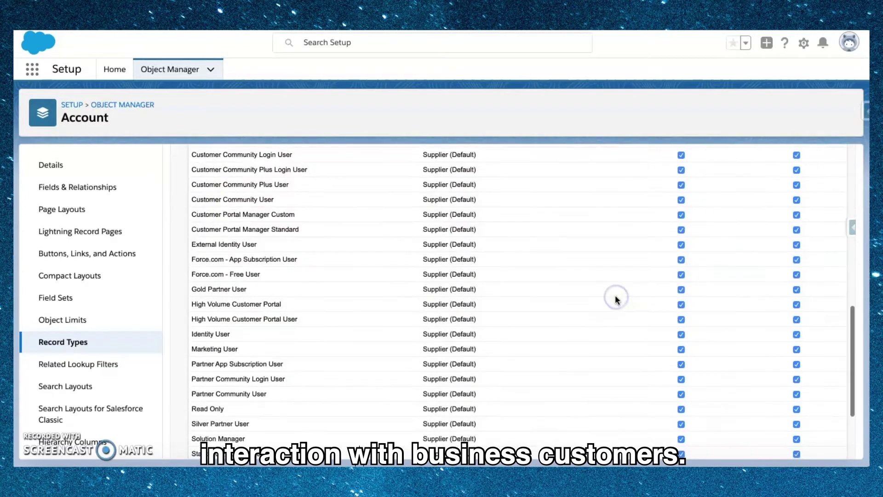
pyautogui.scroll(-3, 615, 296)
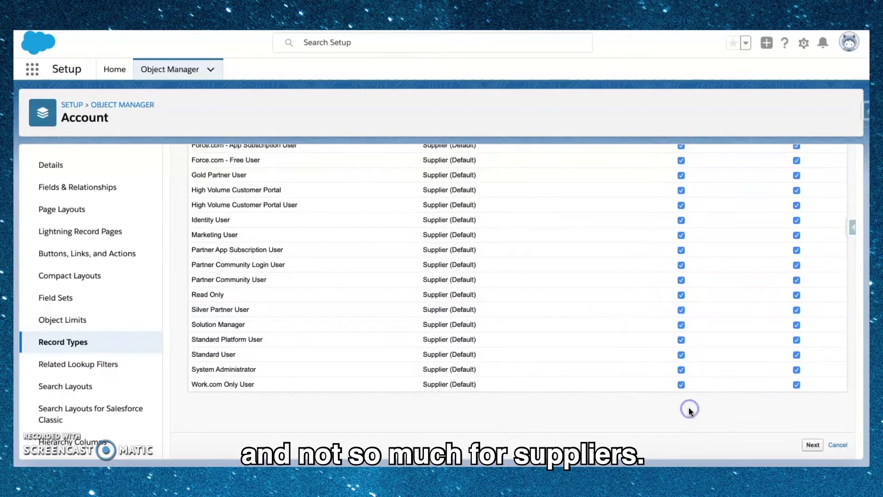
pyautogui.click(811, 445)
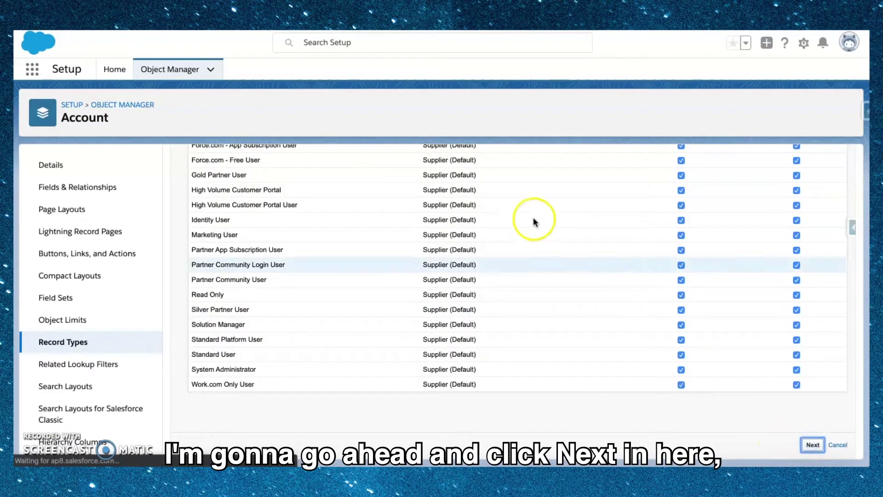
# Apply Account Layout to all profiles and save the Business Customer record type
pyautogui.click(385, 319)
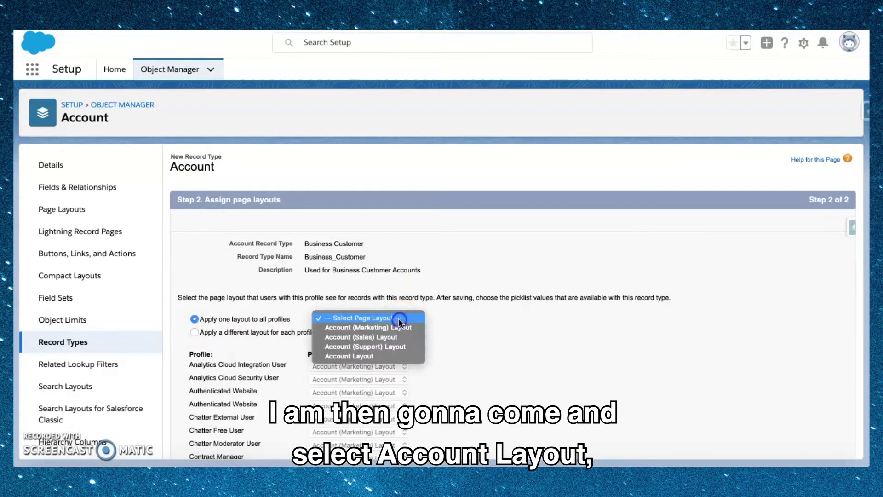
pyautogui.click(382, 358)
pyautogui.scroll(-10, 603, 341)
pyautogui.scroll(-1, 603, 342)
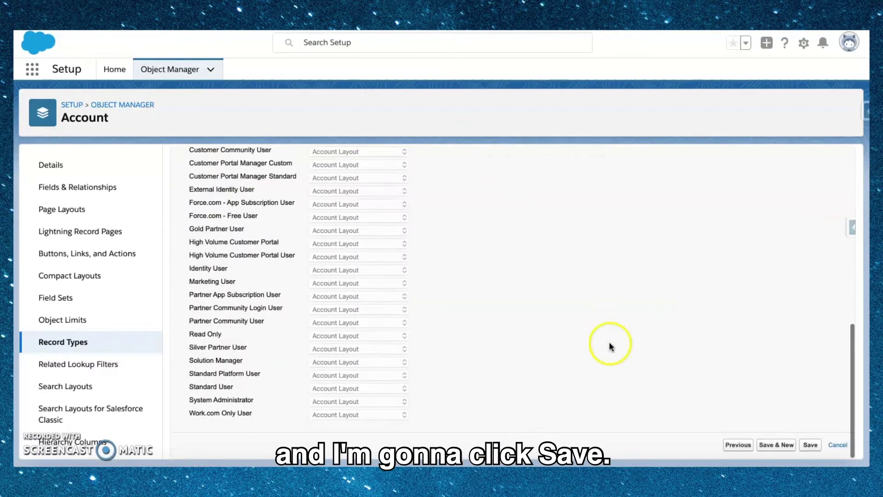
pyautogui.click(810, 445)
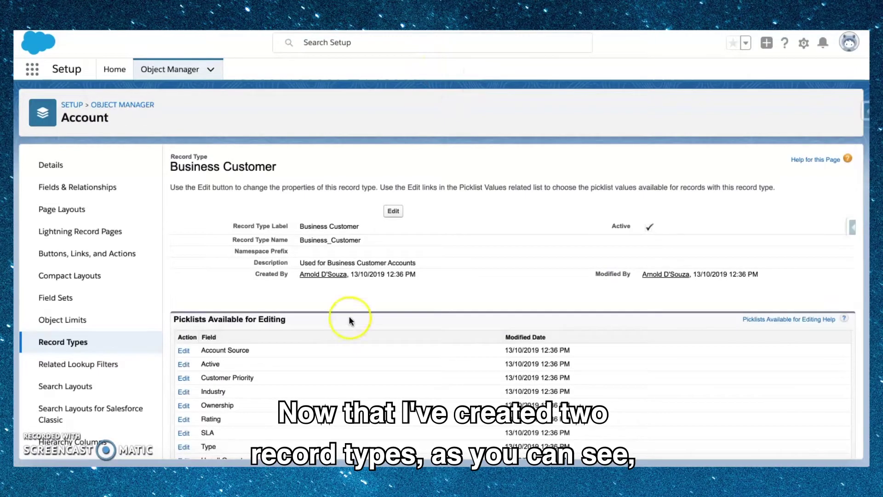
# Open the Account Source picklist editor and cancel without changes
pyautogui.scroll(-1, 379, 344)
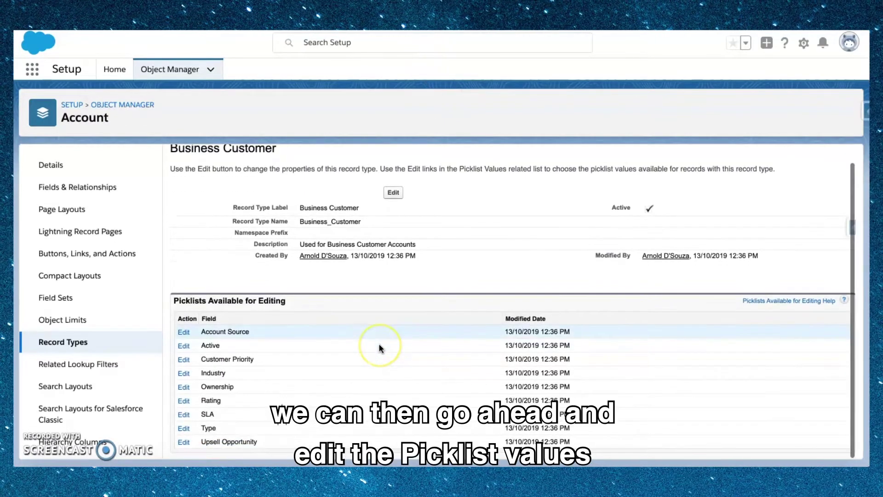
pyautogui.click(185, 327)
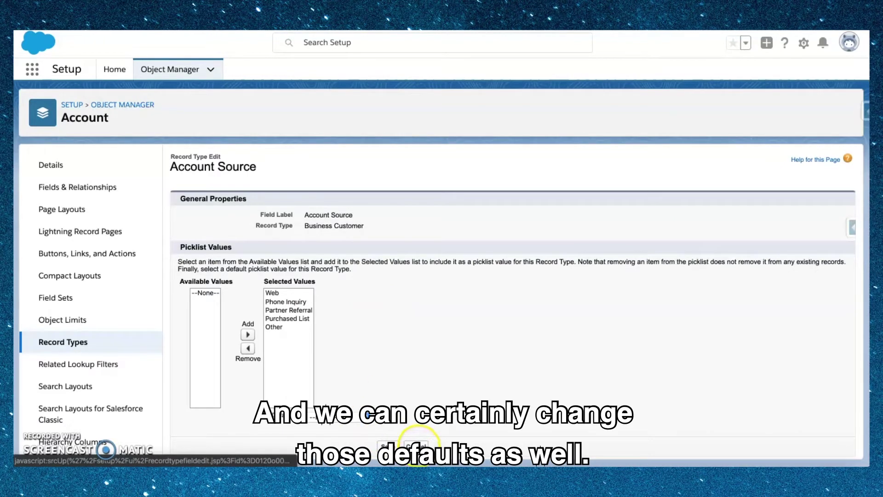
pyautogui.click(416, 445)
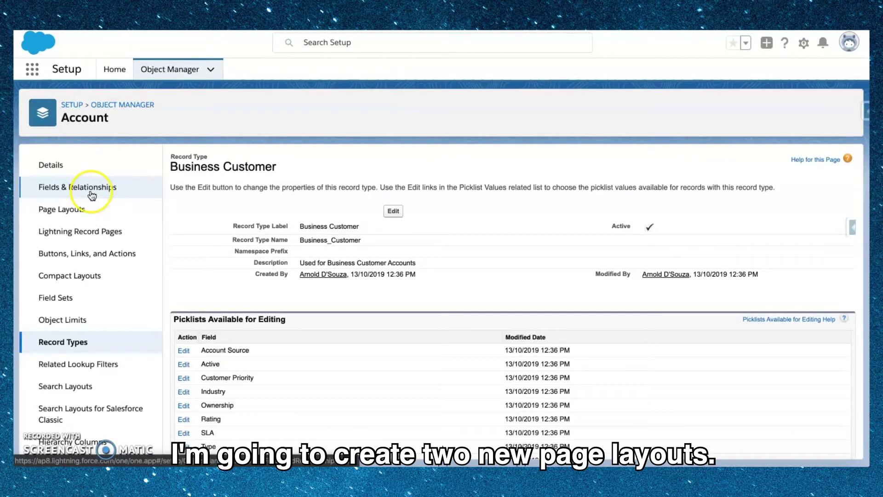
# Clone Account Layout into a new 'Business Customer Page Layout' and save it in the editor
pyautogui.click(81, 219)
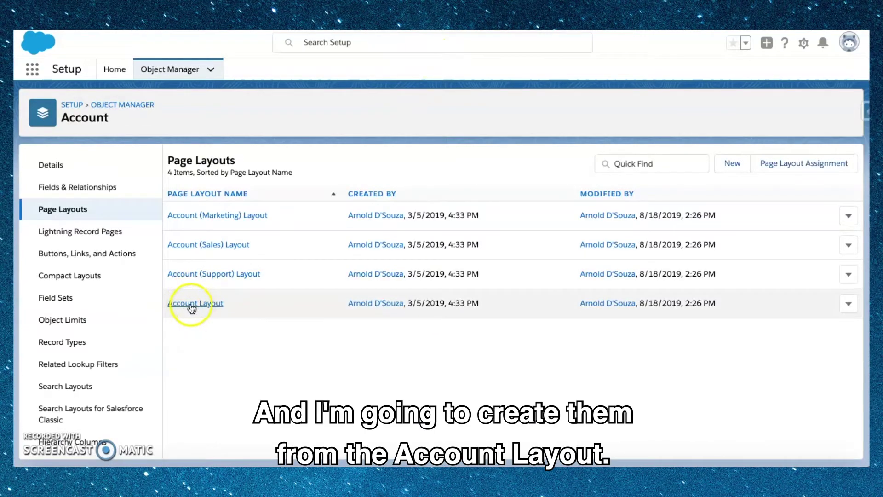
pyautogui.click(734, 164)
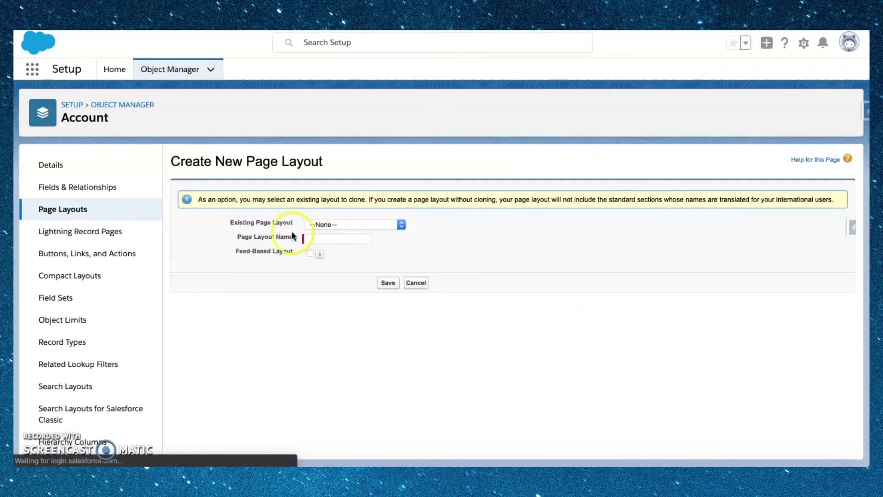
pyautogui.click(343, 224)
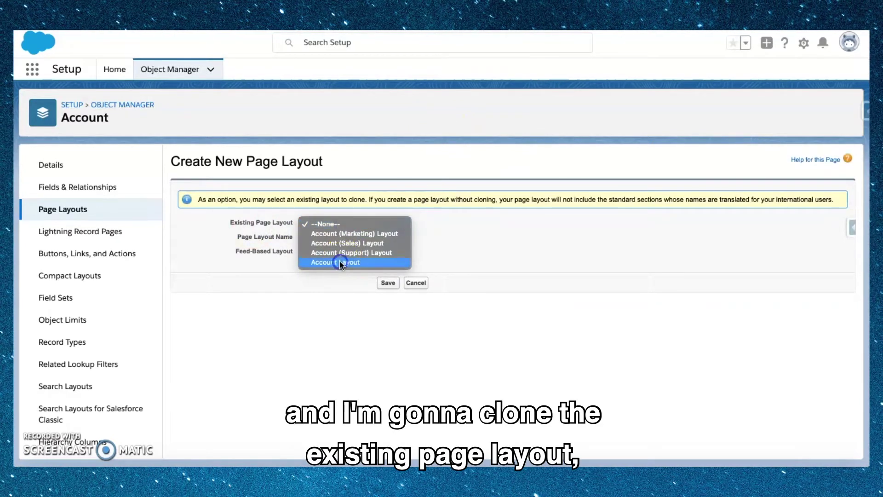
pyautogui.click(339, 262)
pyautogui.click(328, 237)
pyautogui.write('Business Cust')
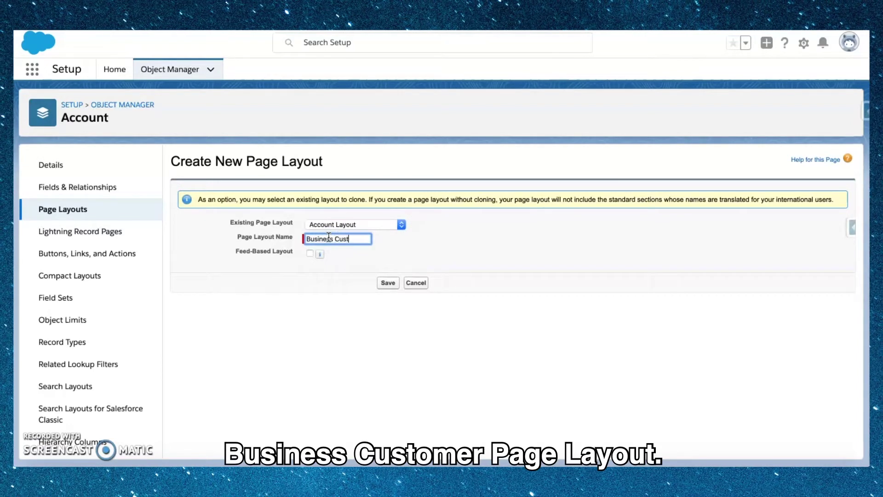
pyautogui.write('omer Page Layout')
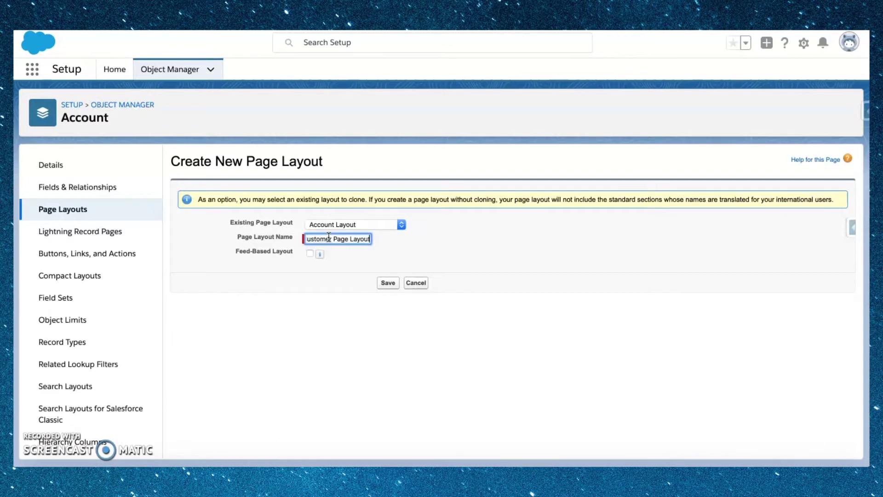
pyautogui.click(389, 284)
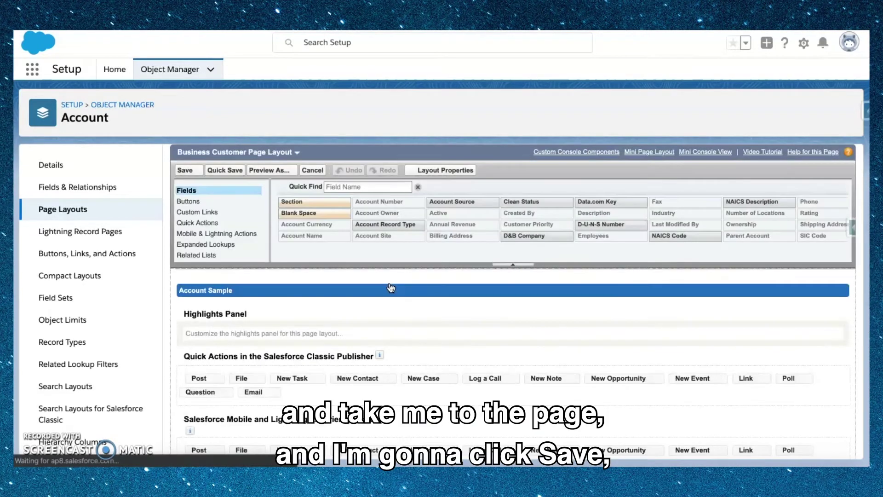
pyautogui.click(185, 170)
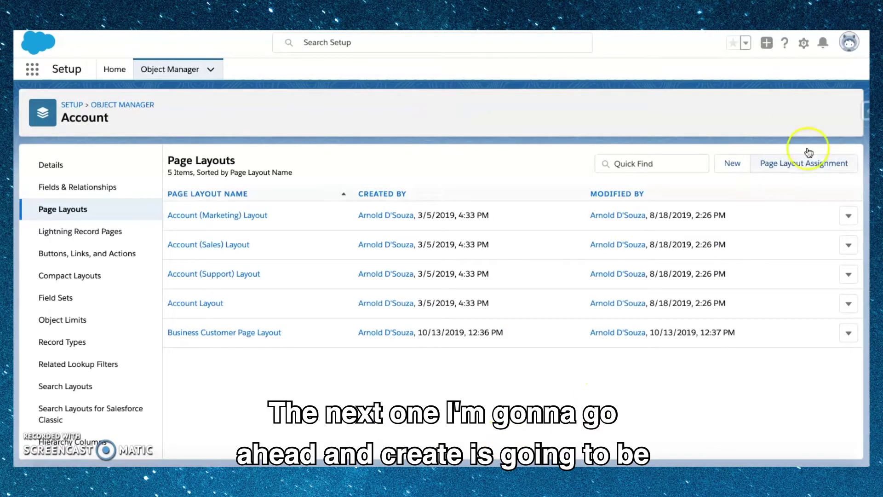
# Clone Account Layout into a new 'Supplier Page Layout' and save it in the editor
pyautogui.click(731, 169)
pyautogui.click(355, 237)
pyautogui.click(376, 226)
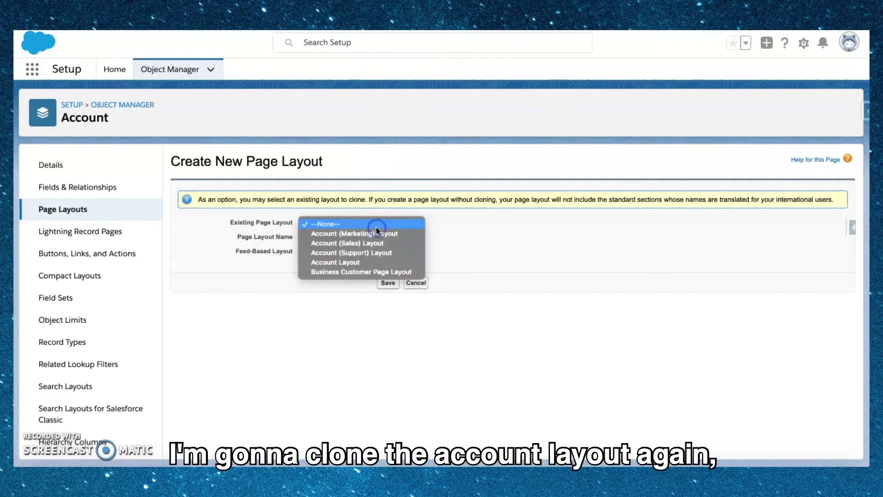
pyautogui.click(359, 261)
pyautogui.click(325, 240)
pyautogui.write('Su')
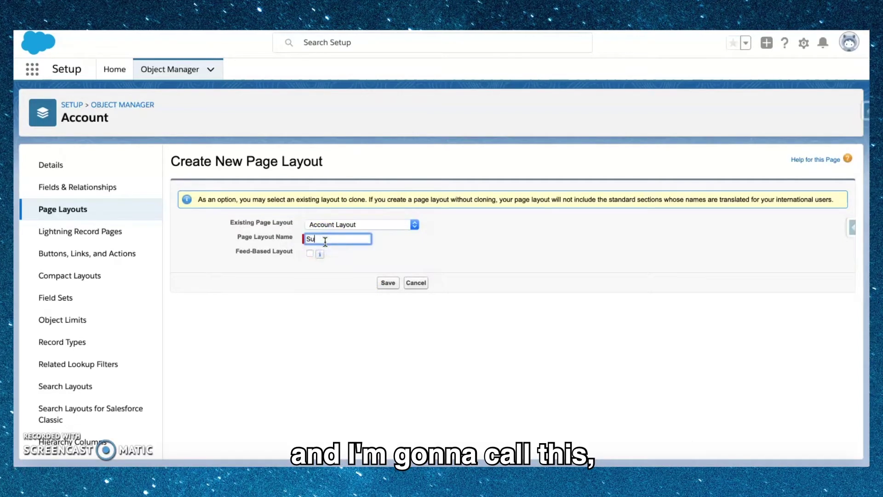
pyautogui.write('pplier Page P')
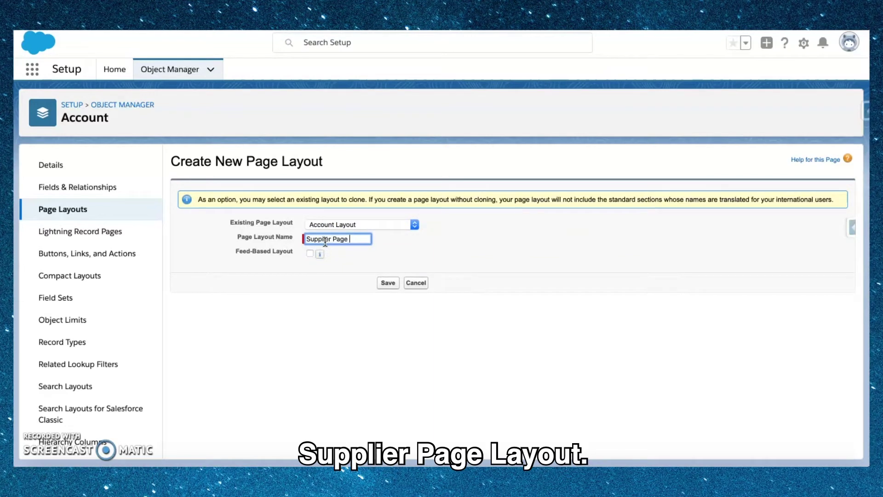
pyautogui.click(389, 283)
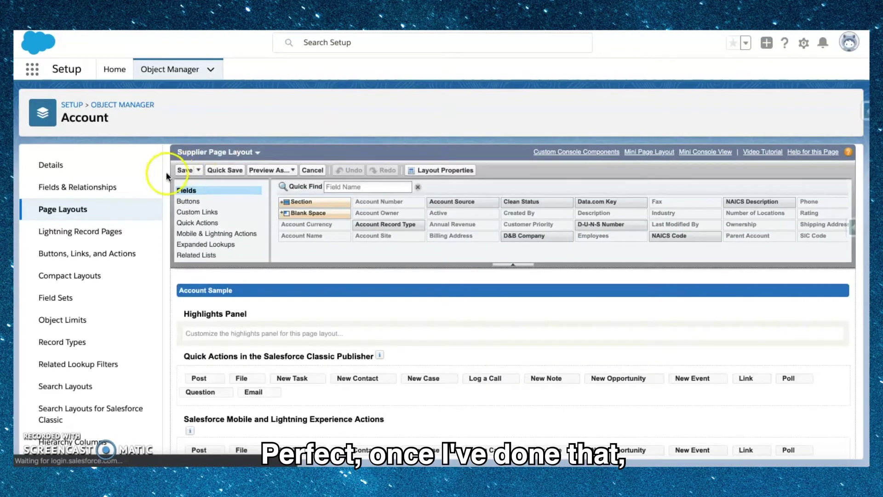
pyautogui.click(173, 171)
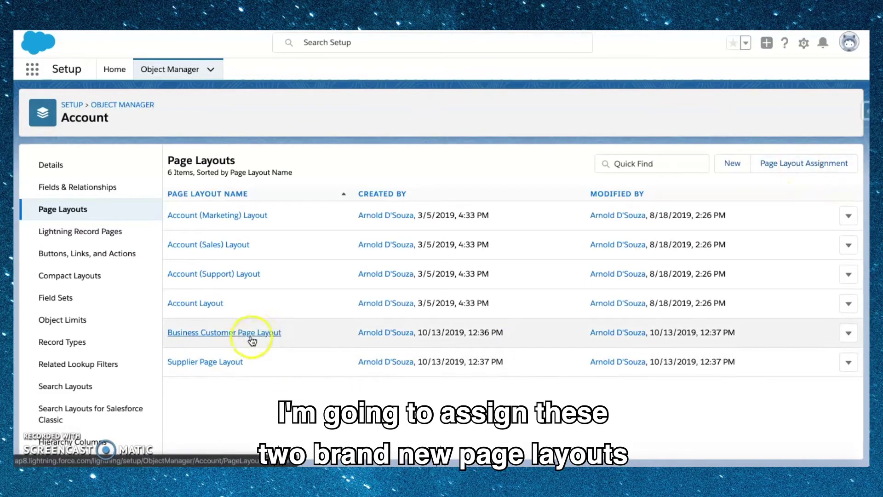
# Review Account's Page Layout Assignment table, where every profile uses Account Layout for both record types
pyautogui.click(804, 164)
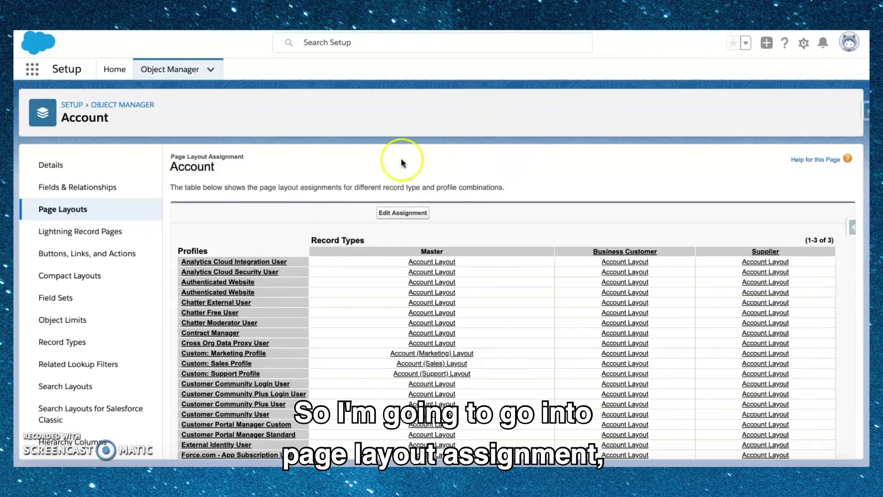
pyautogui.scroll(-2, 559, 219)
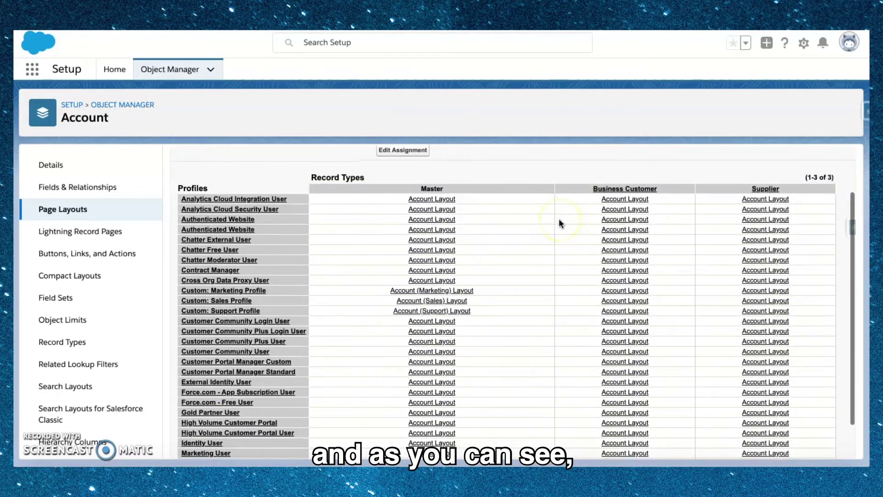
pyautogui.scroll(-3, 504, 252)
pyautogui.scroll(3, 504, 253)
pyautogui.scroll(-3, 504, 253)
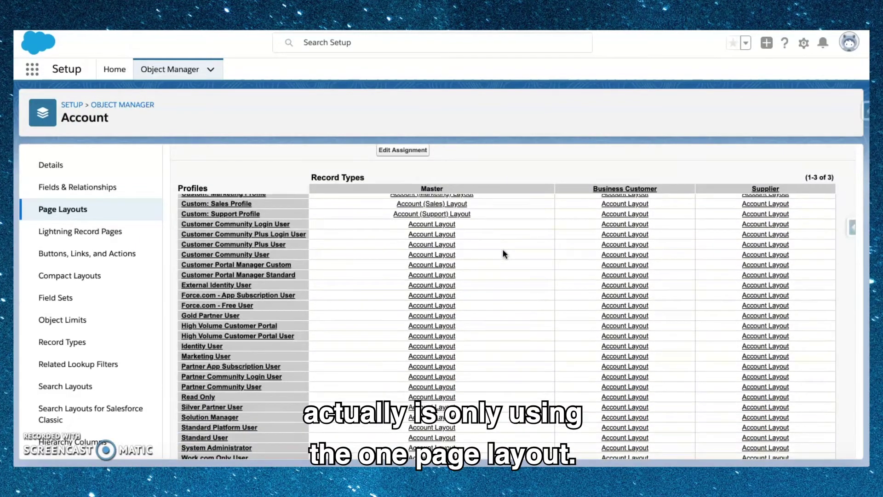
pyautogui.click(496, 171)
pyautogui.scroll(2, 496, 172)
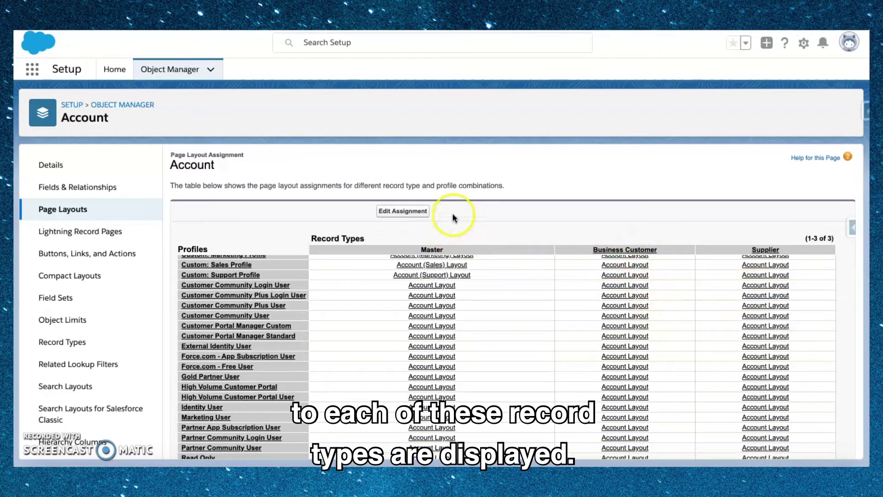
# Assign Business Customer Page Layout to all Business Customer profiles
pyautogui.click(392, 211)
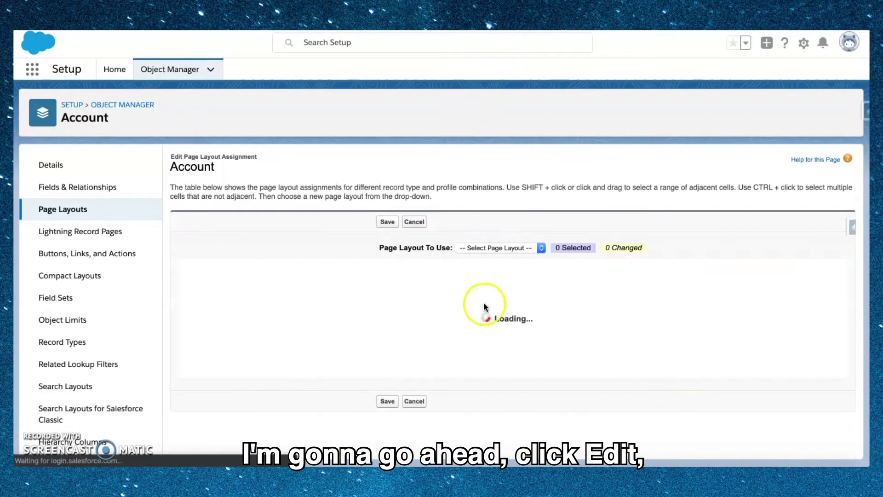
pyautogui.click(587, 284)
pyautogui.scroll(-5, 593, 352)
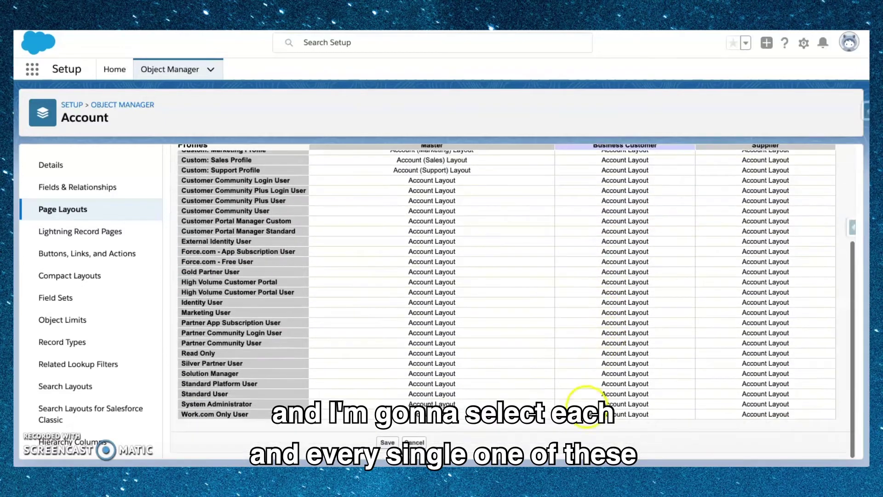
pyautogui.scroll(3, 584, 405)
pyautogui.scroll(3, 662, 335)
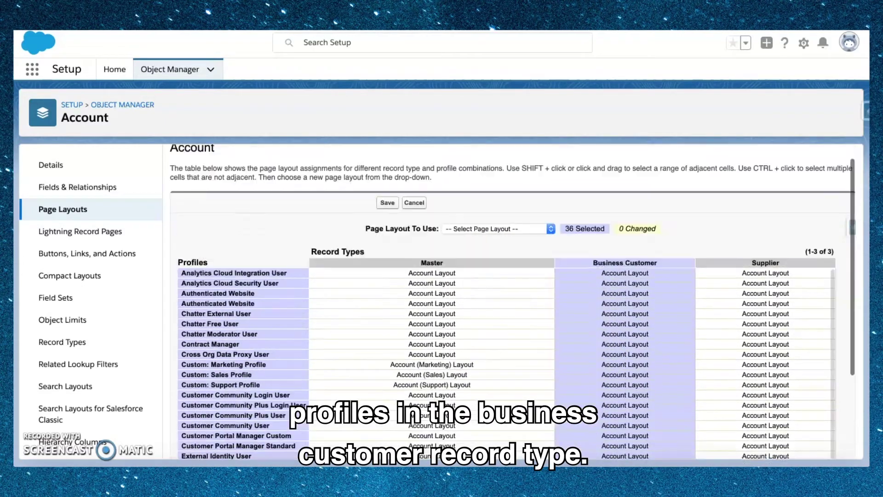
pyautogui.click(534, 248)
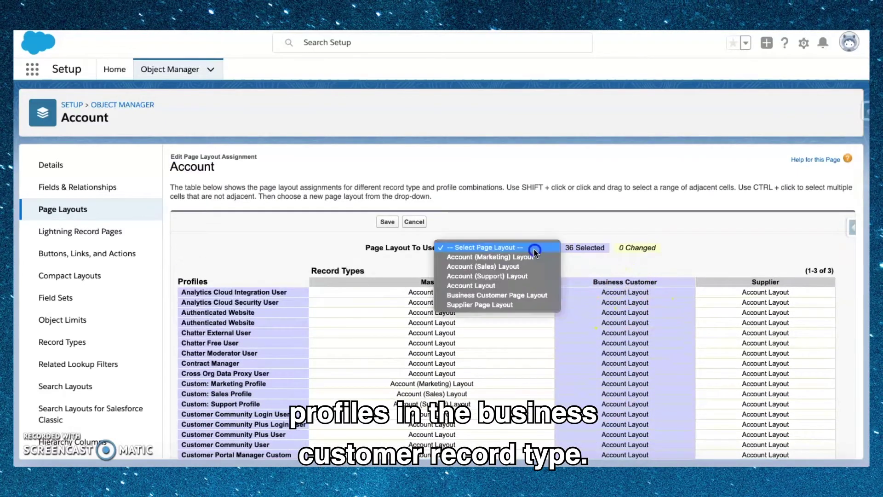
pyautogui.click(522, 295)
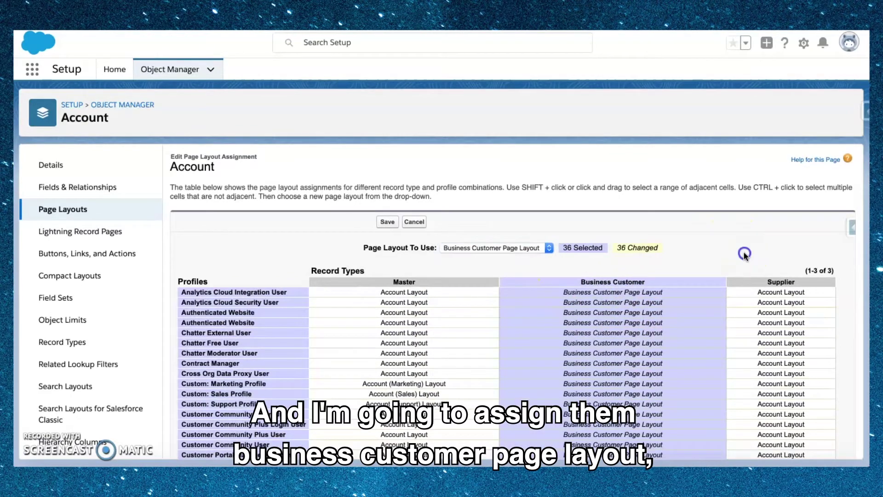
# Assign Supplier Page Layout to all Supplier profiles, save, then go to Account's Fields & Relationships
pyautogui.click(742, 291)
pyautogui.scroll(-5, 740, 357)
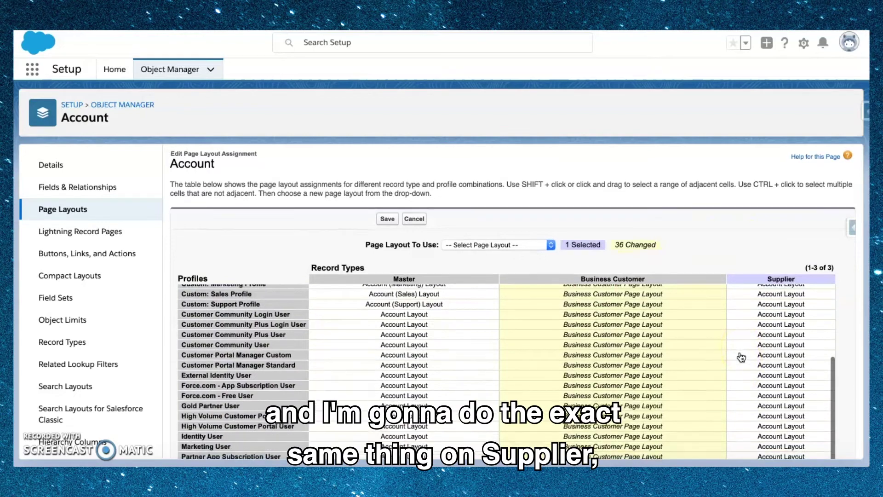
pyautogui.keyDown('shift'); pyautogui.click(746, 414); pyautogui.keyUp('shift')
pyautogui.scroll(5, 746, 418)
pyautogui.scroll(3, 745, 418)
pyautogui.click(514, 244)
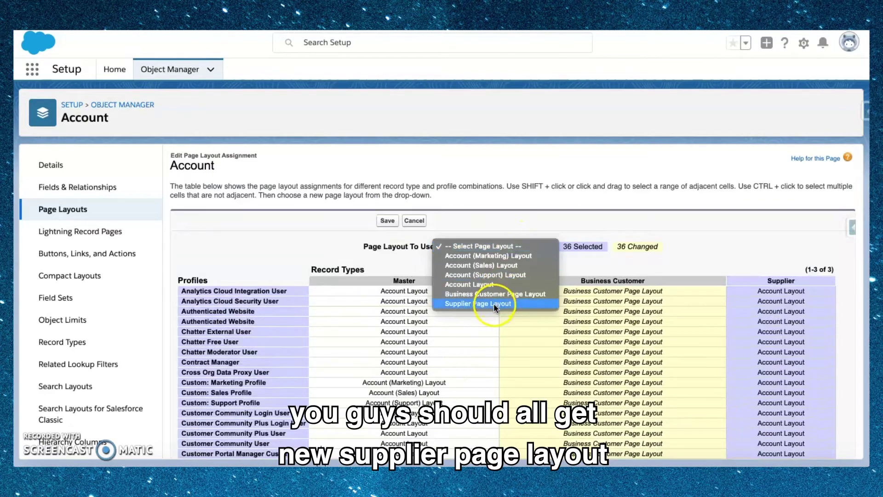
pyautogui.click(493, 302)
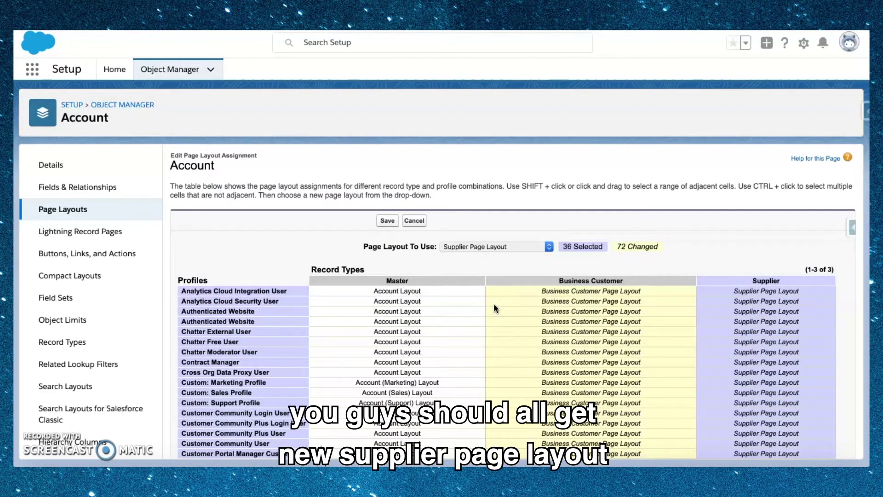
pyautogui.click(387, 221)
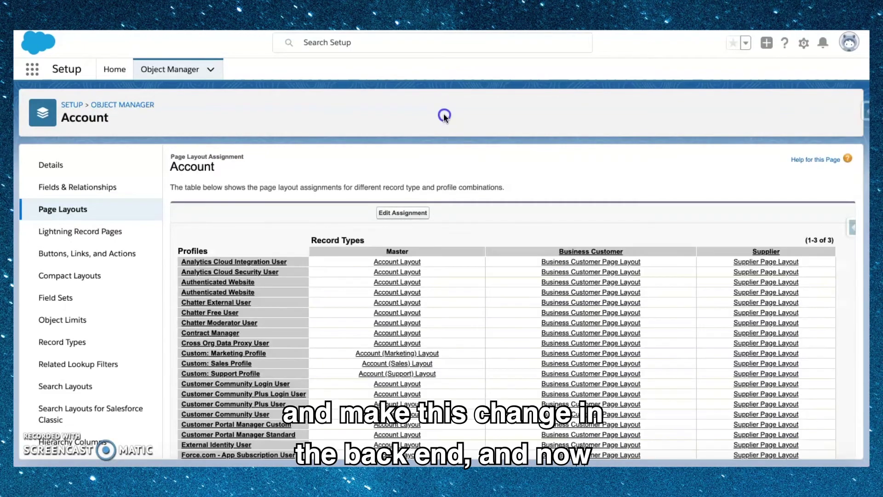
pyautogui.click(72, 187)
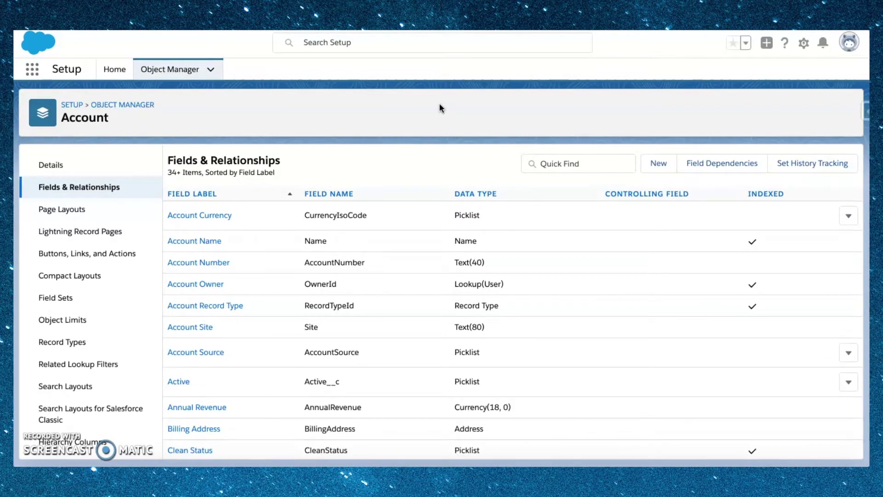
# Start a new Account custom field with the Text data type
pyautogui.click(471, 128)
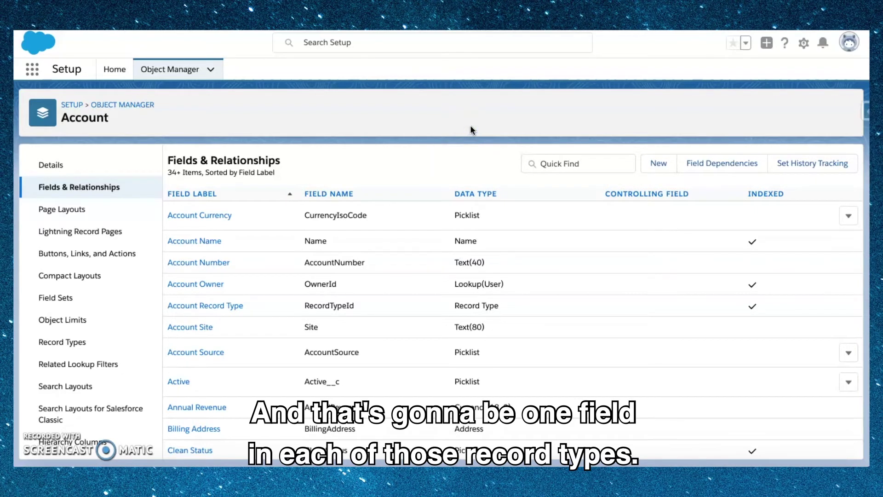
pyautogui.click(661, 163)
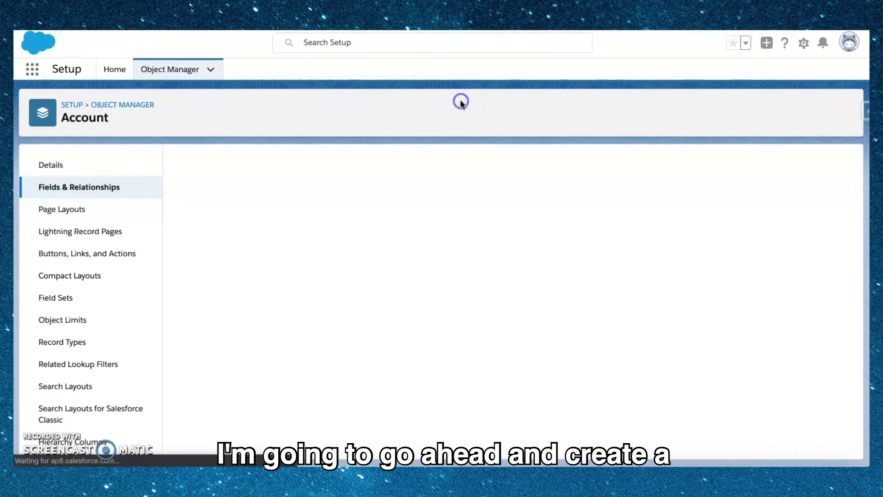
pyautogui.scroll(-3, 260, 414)
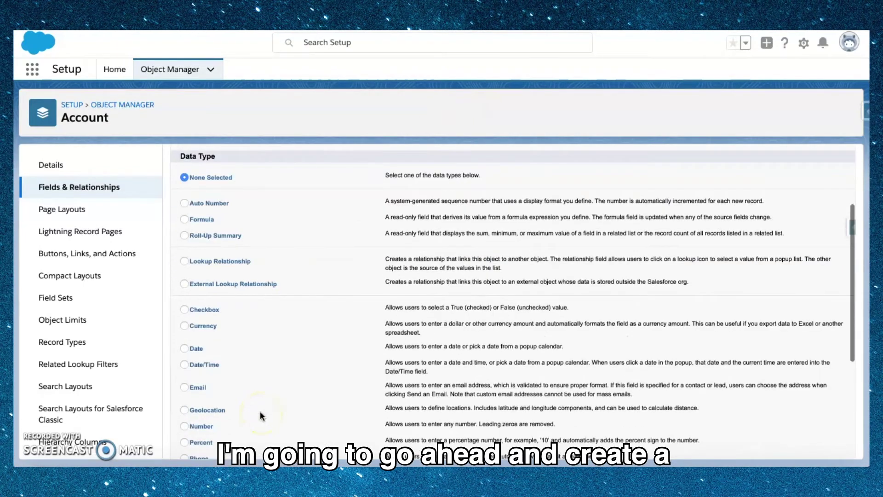
pyautogui.scroll(-2, 260, 416)
pyautogui.scroll(-2, 260, 415)
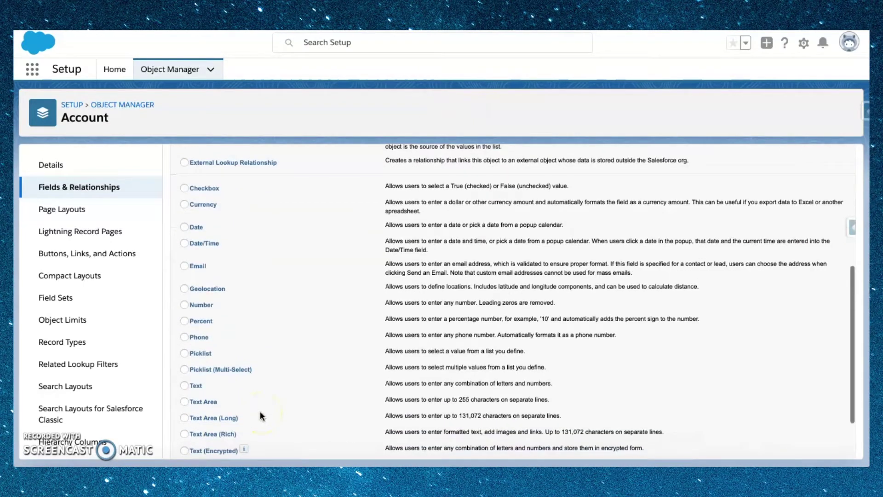
pyautogui.scroll(5, 399, 348)
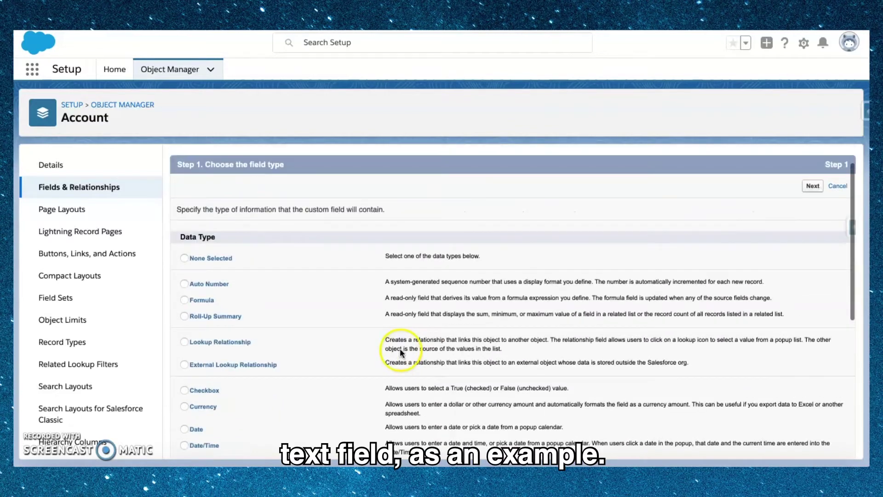
pyautogui.click(812, 185)
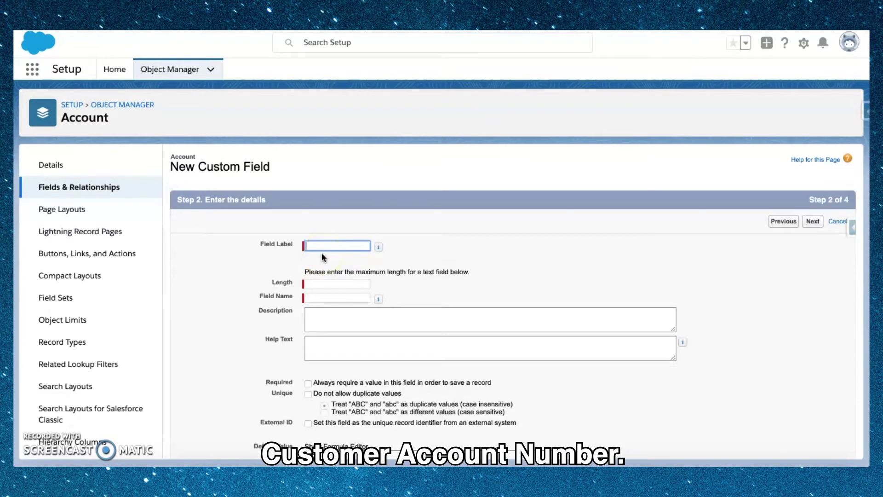
# Label it Customer Account Number, length 12, and disallow duplicate values
pyautogui.write('Customer Accoun')
pyautogui.write('umber')
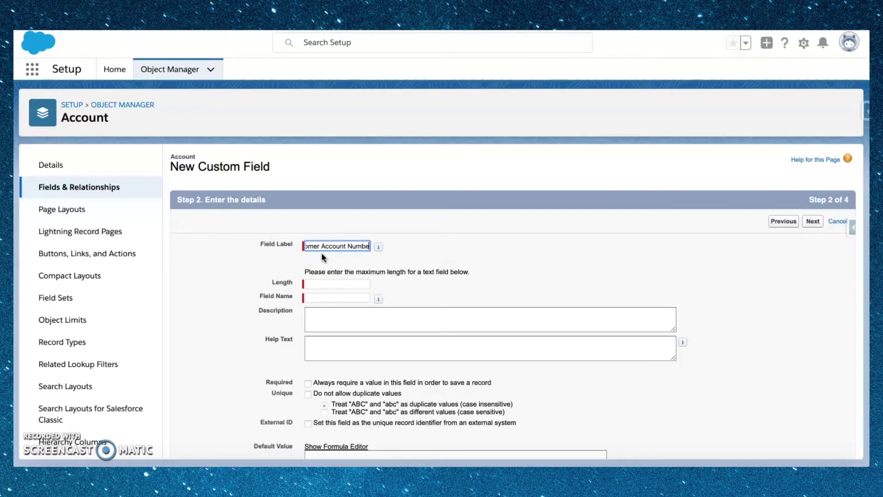
pyautogui.click(544, 291)
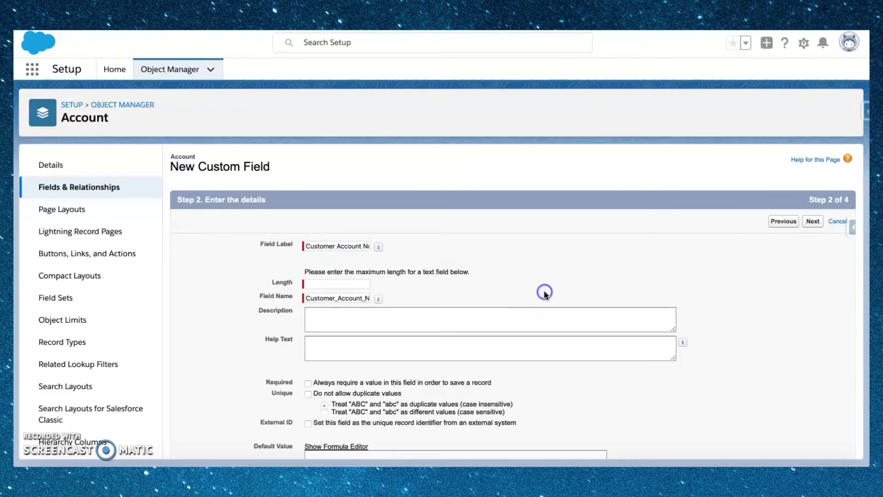
pyautogui.click(358, 284)
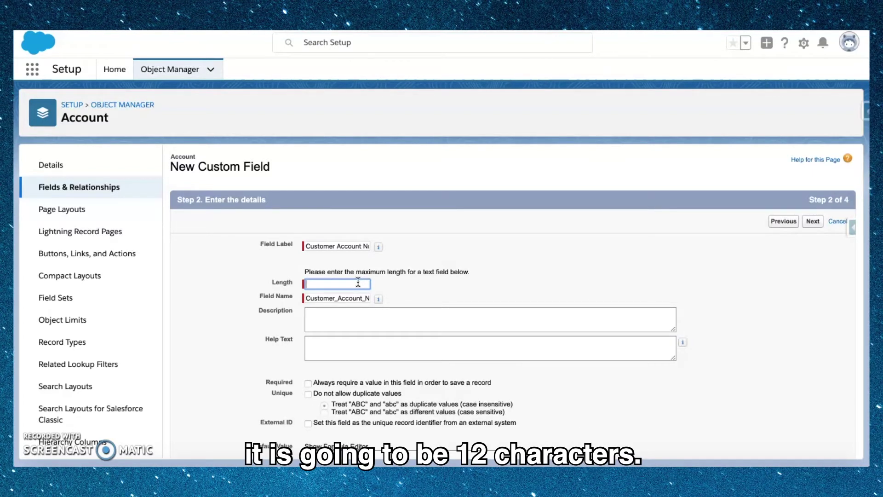
pyautogui.click(655, 272)
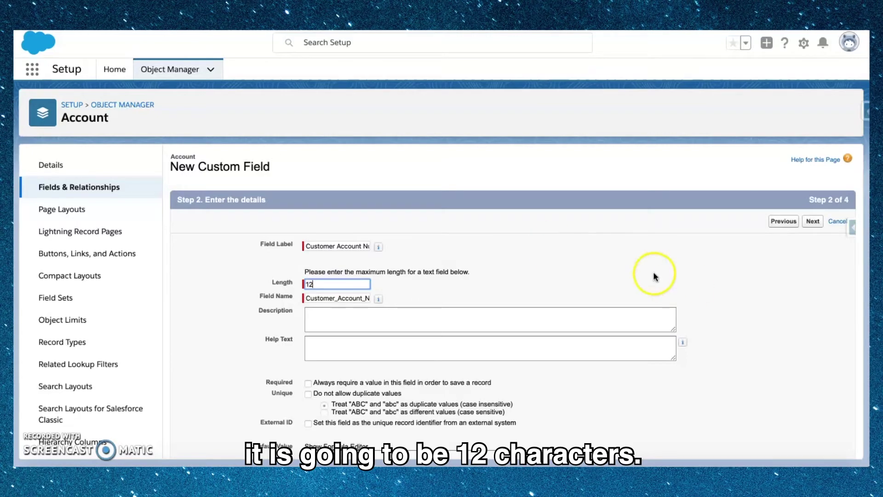
pyautogui.scroll(-2, 653, 271)
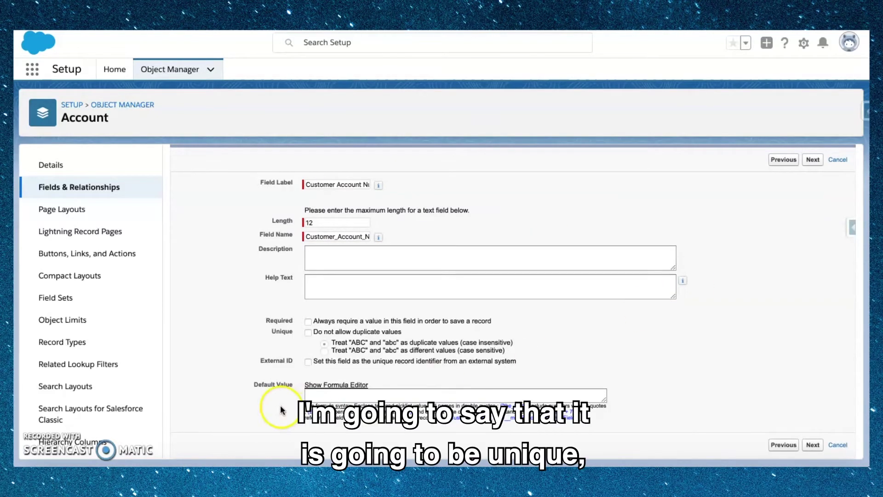
pyautogui.click(308, 333)
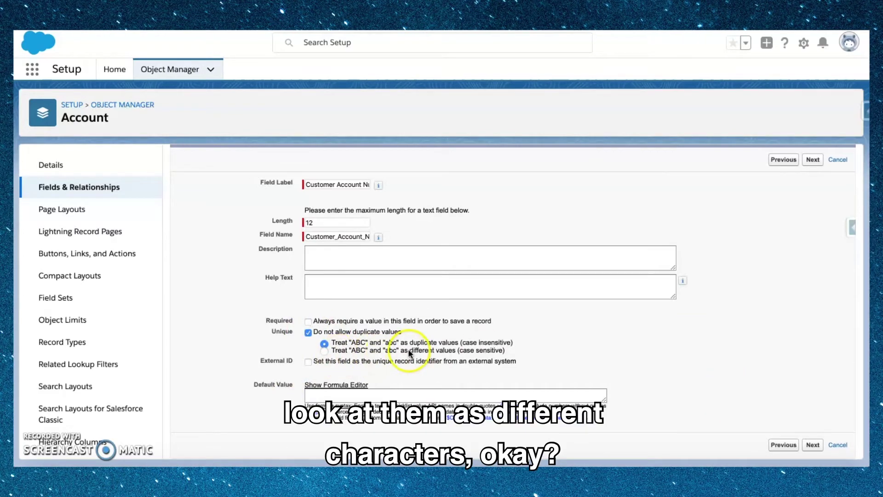
pyautogui.click(810, 161)
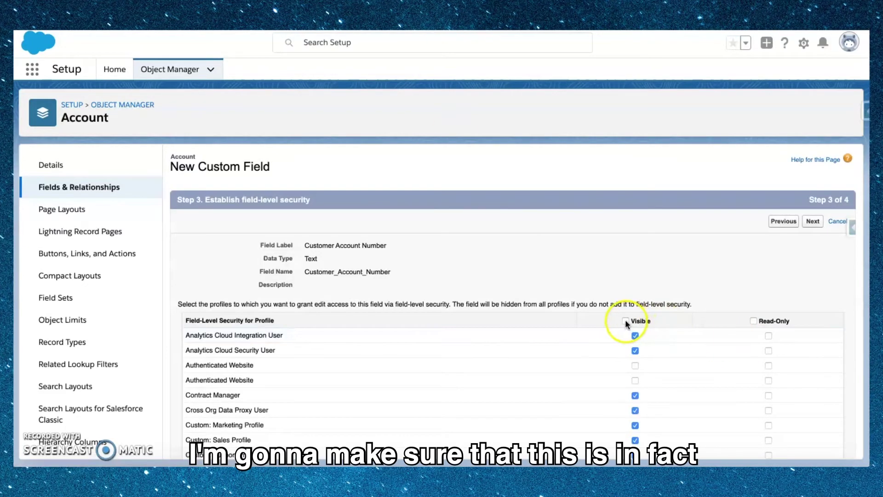
# Keep default field security, add the field only to Business Customer Page Layout, and Save & New
pyautogui.scroll(-10, 566, 368)
pyautogui.scroll(10, 556, 375)
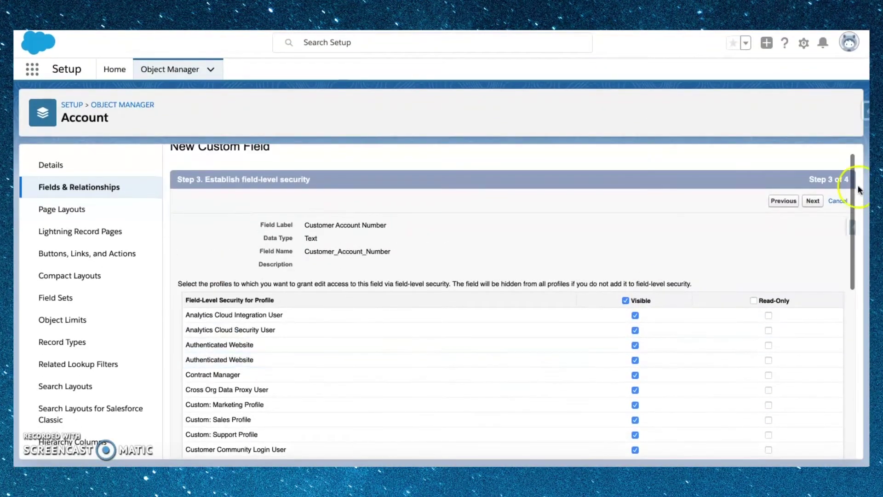
pyautogui.click(813, 201)
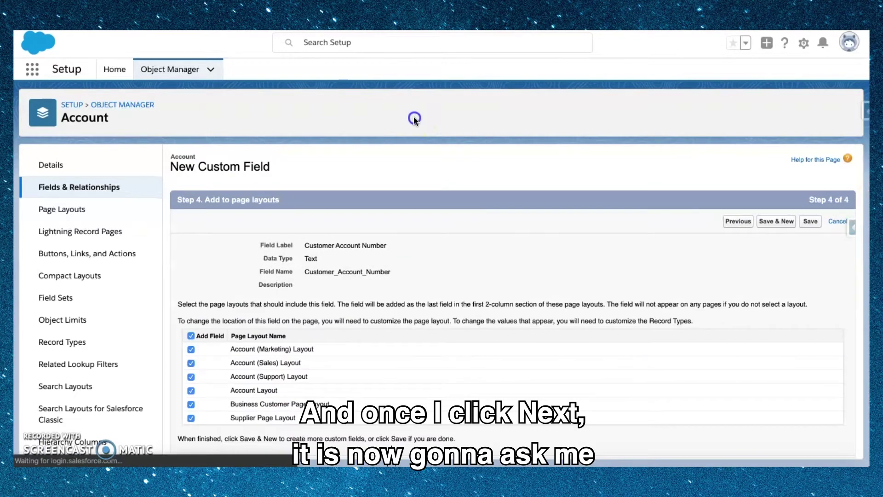
pyautogui.scroll(-1, 396, 267)
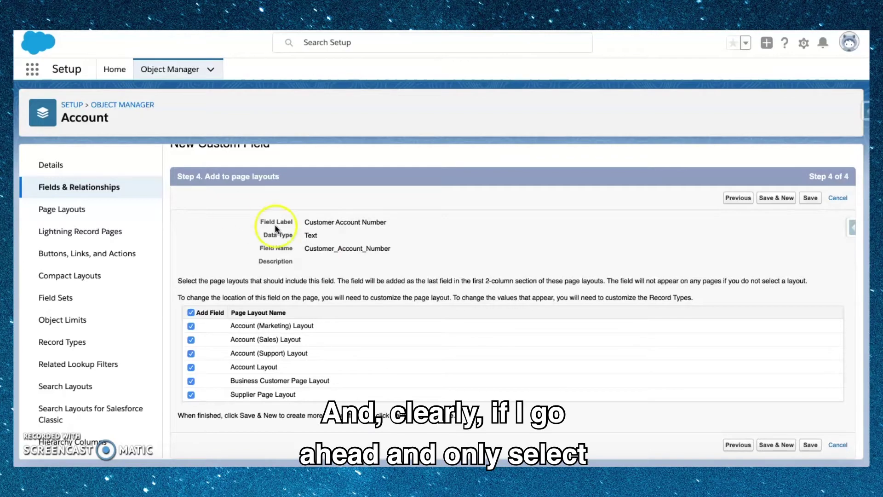
pyautogui.click(190, 394)
pyautogui.click(190, 367)
pyautogui.click(190, 354)
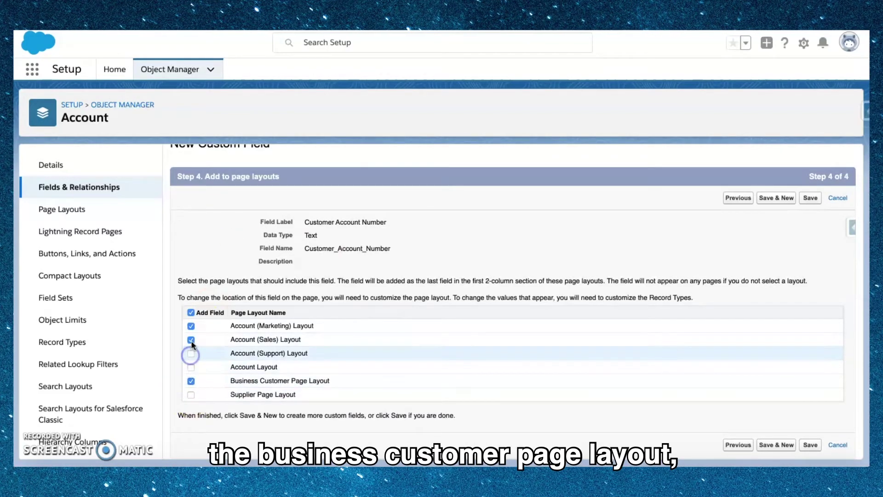
pyautogui.click(191, 340)
pyautogui.click(191, 326)
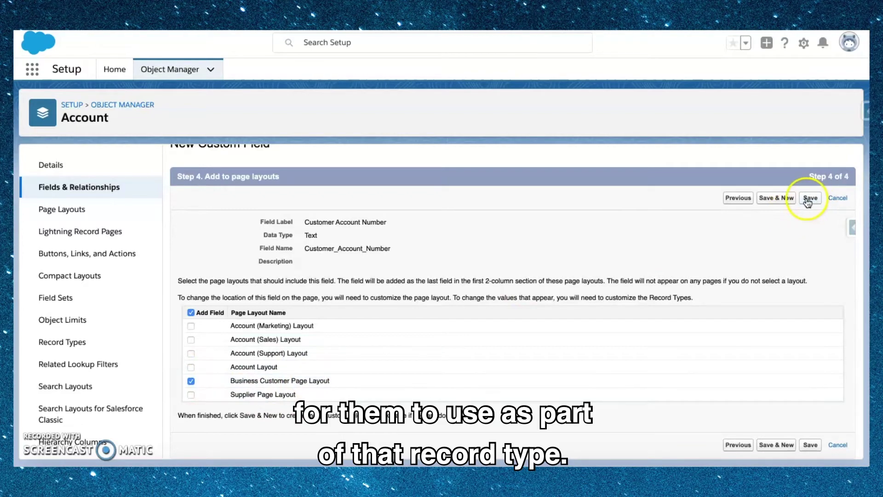
pyautogui.click(777, 197)
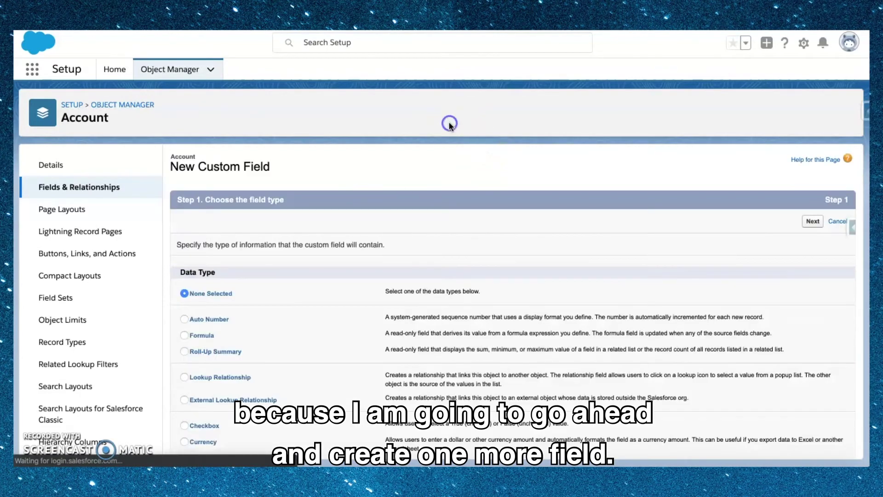
# Choose Text as the new Account field's data type
pyautogui.scroll(-4, 277, 372)
pyautogui.scroll(-1, 239, 405)
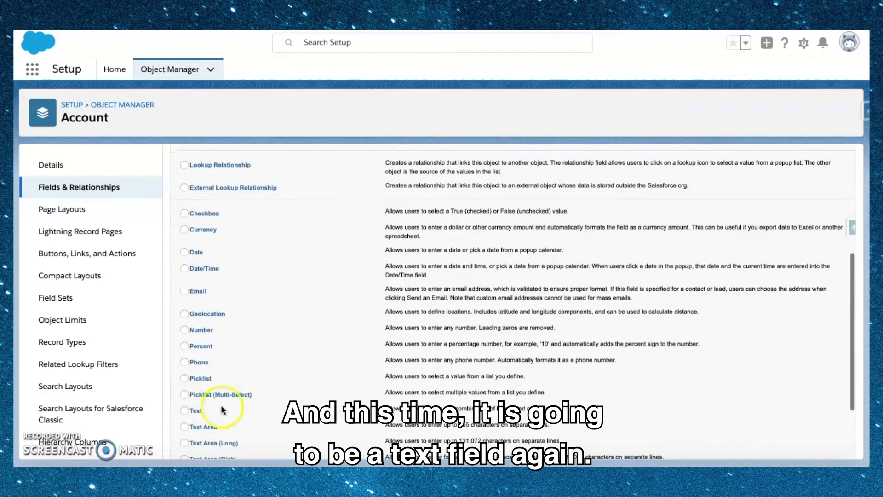
pyautogui.click(185, 409)
pyautogui.scroll(5, 550, 335)
pyautogui.click(809, 166)
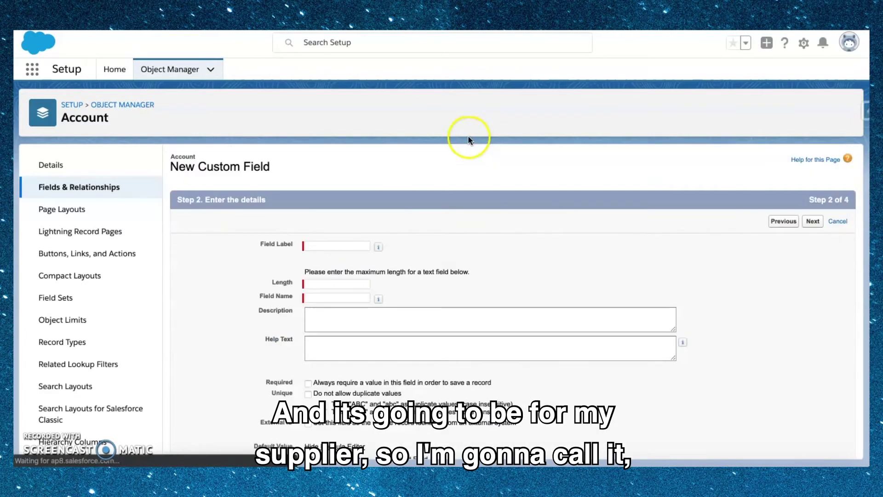
# Label the field Supplier Account Number with a maximum length of 5
pyautogui.click(325, 245)
pyautogui.write('Supplier')
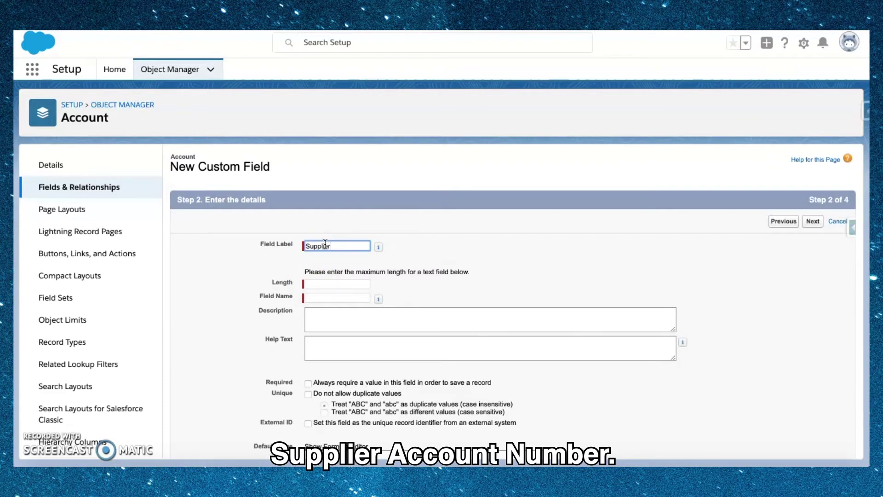
pyautogui.write(' Accou')
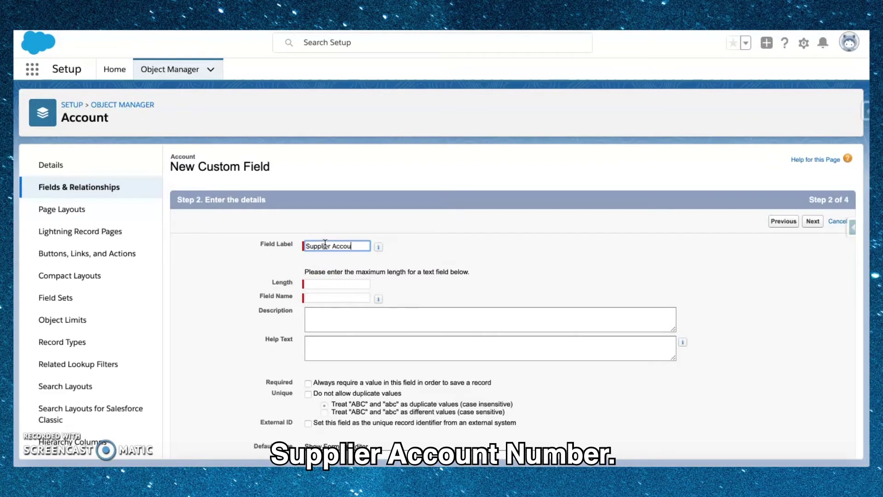
pyautogui.write('nt Number')
pyautogui.click(438, 244)
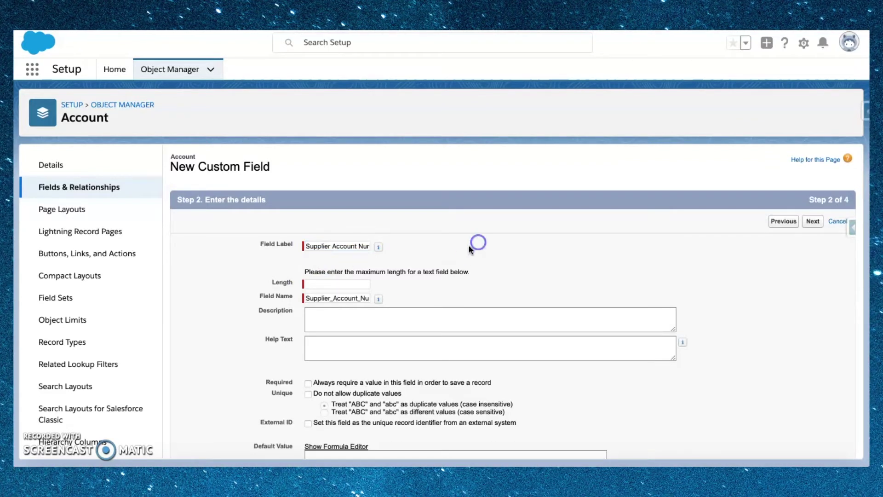
pyautogui.click(356, 285)
pyautogui.write('5')
pyautogui.click(608, 290)
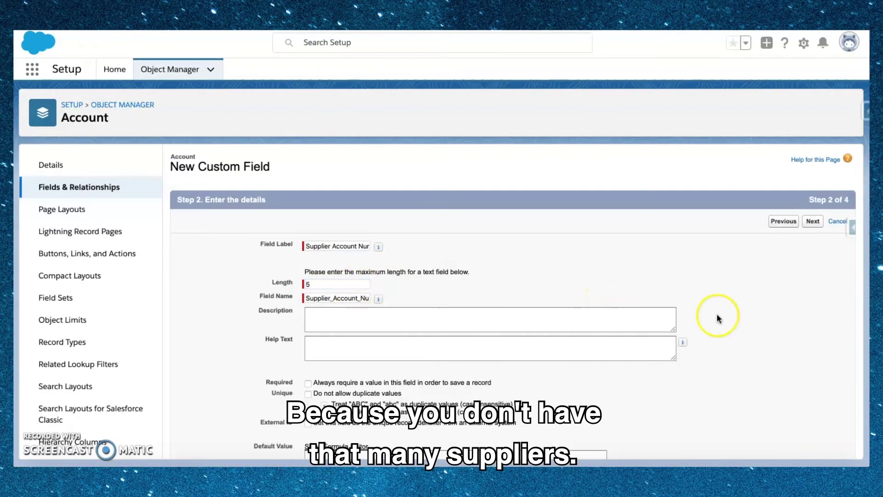
pyautogui.click(813, 222)
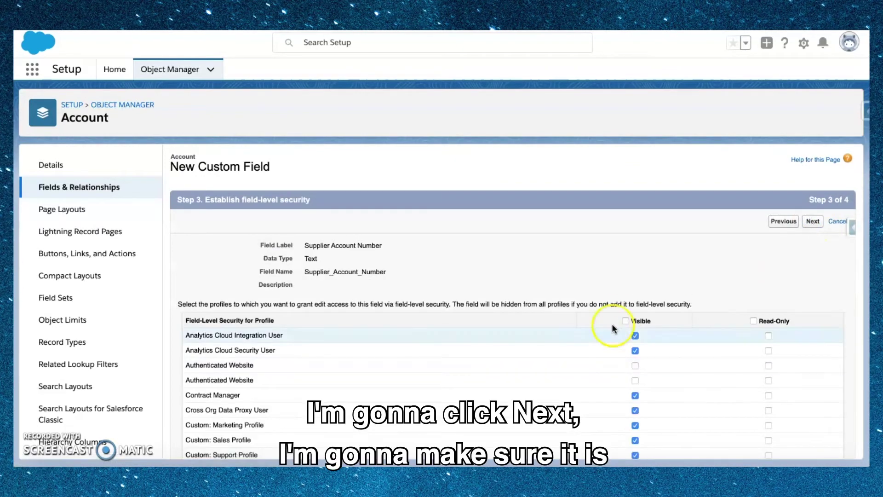
# Make Supplier Account Number visible to every profile
pyautogui.click(625, 320)
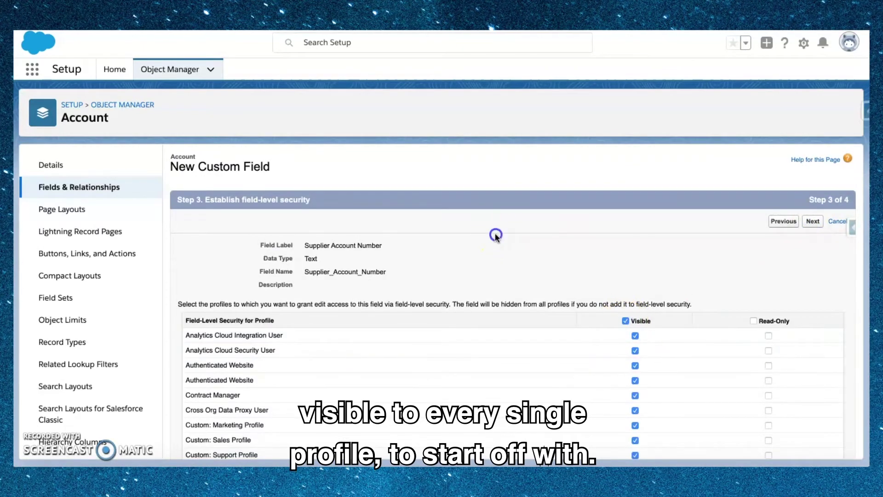
pyautogui.scroll(-5, 495, 263)
pyautogui.scroll(10, 496, 268)
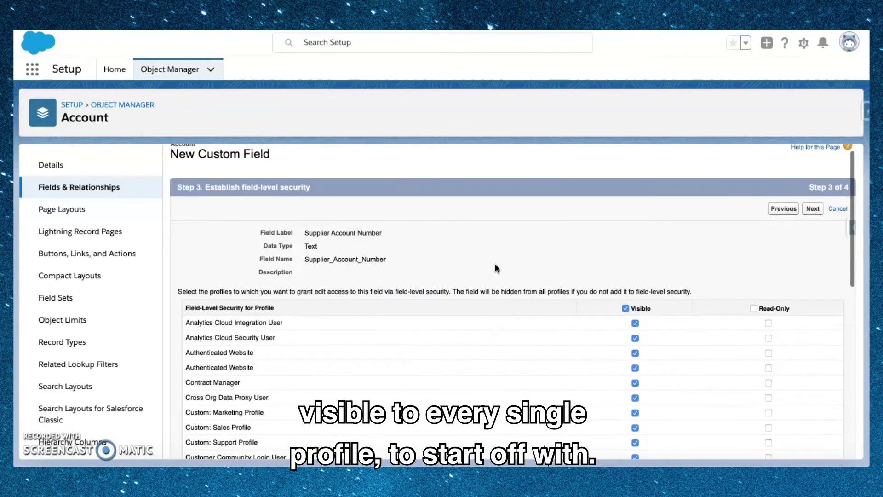
pyautogui.click(812, 209)
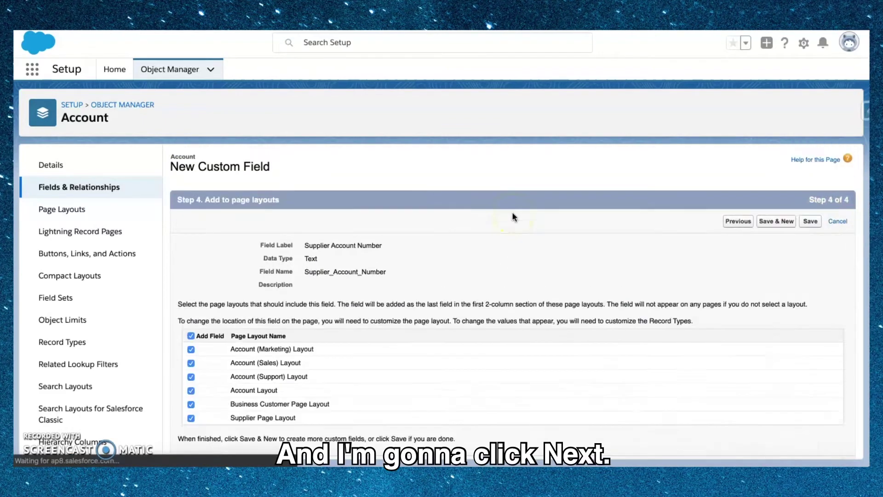
# Add the field only to Supplier Page Layout, save it, and return to the Sales Home page
pyautogui.click(190, 335)
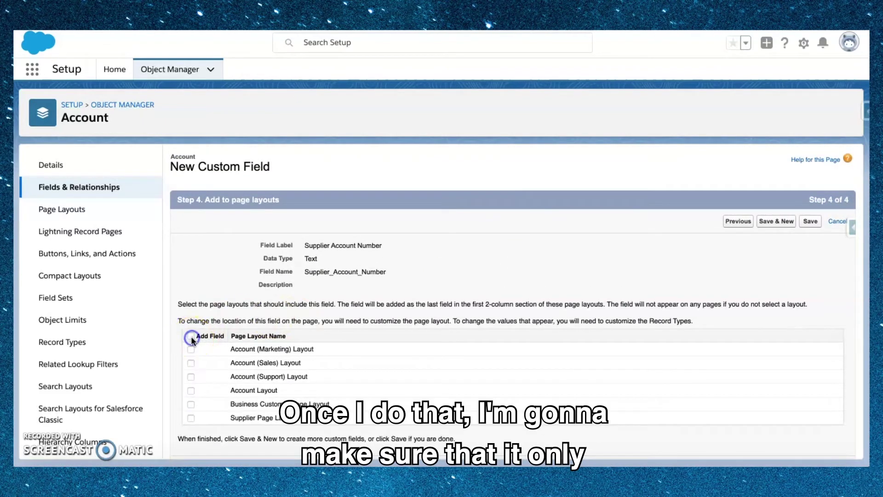
pyautogui.click(190, 417)
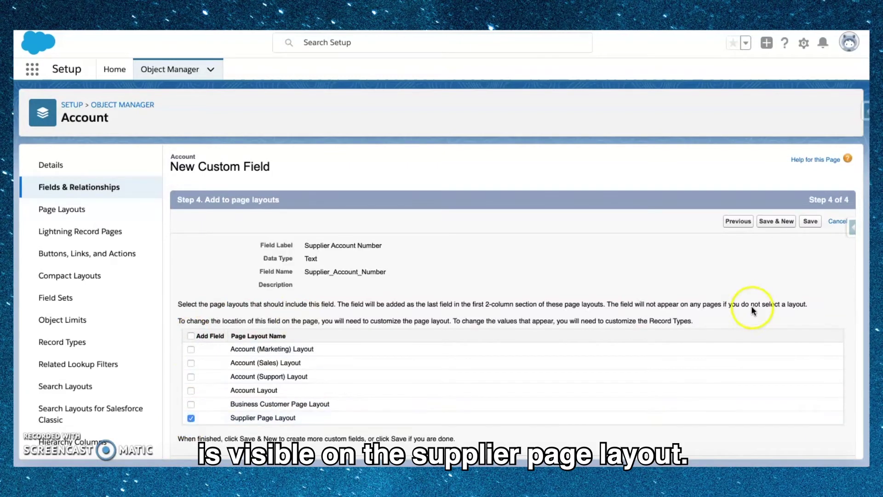
pyautogui.click(662, 220)
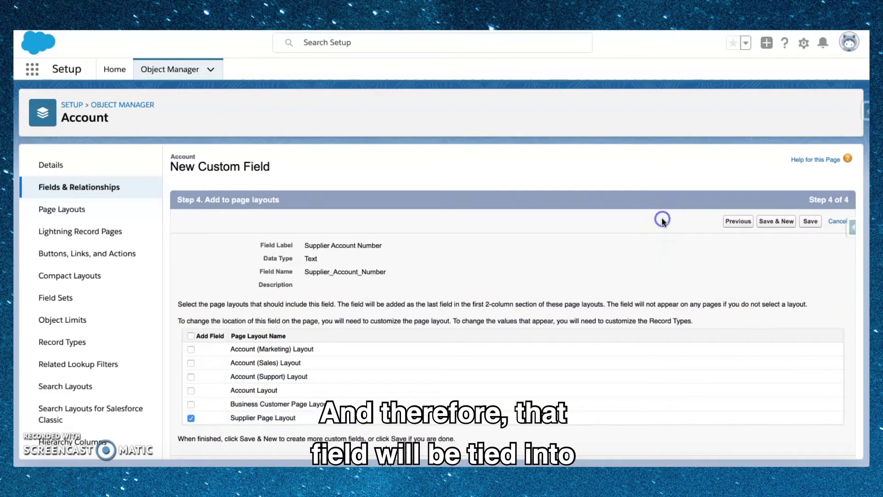
pyautogui.click(810, 222)
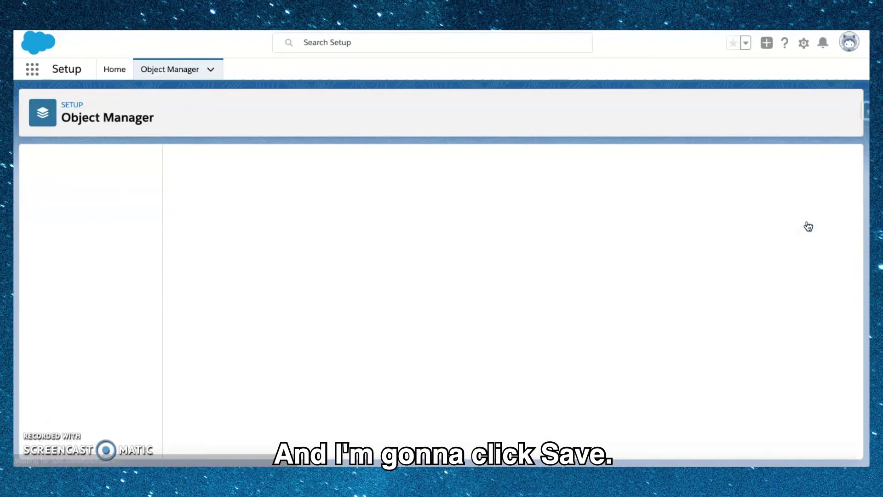
pyautogui.click(382, 114)
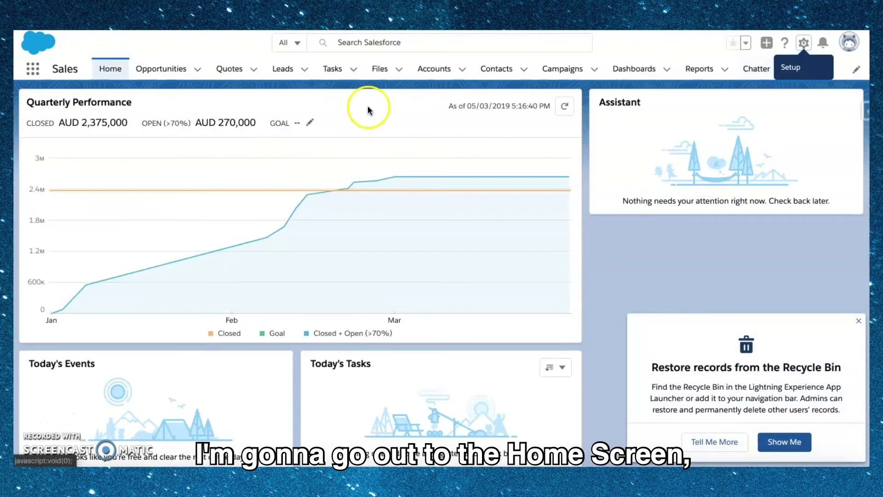
pyautogui.click(388, 133)
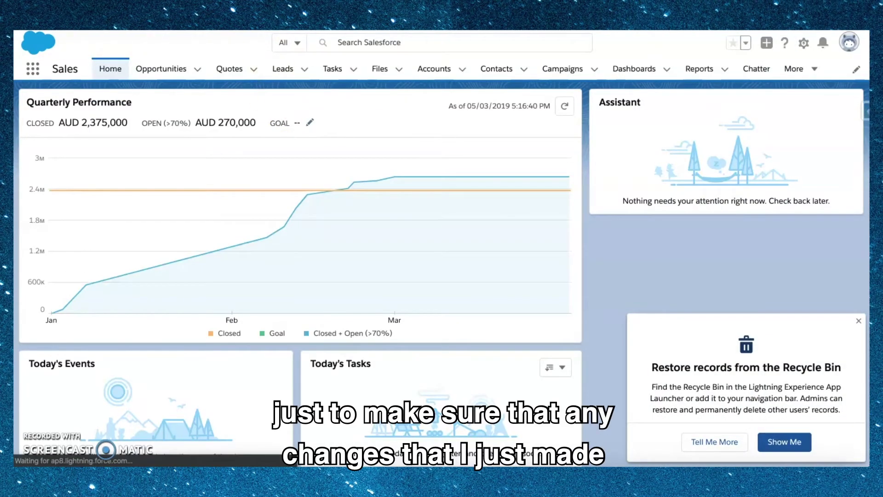
# Reload the Home page and choose New from the Accounts tab menu
pyautogui.press('F5')
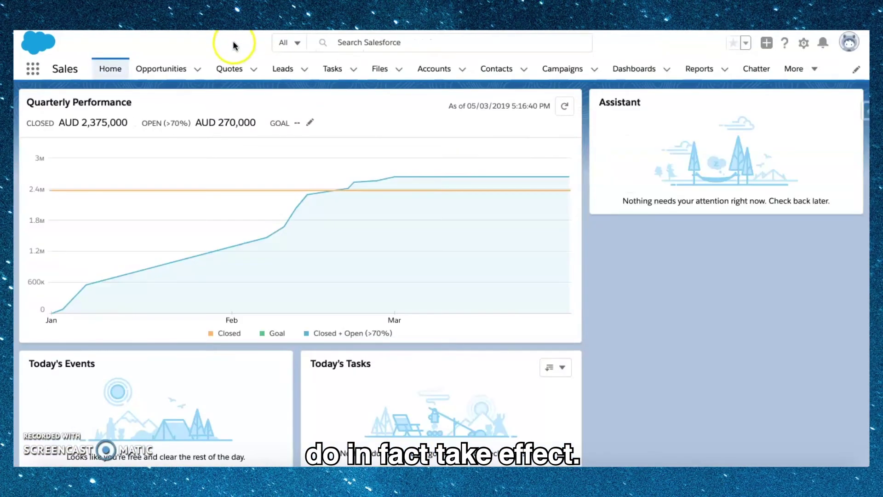
pyautogui.click(234, 43)
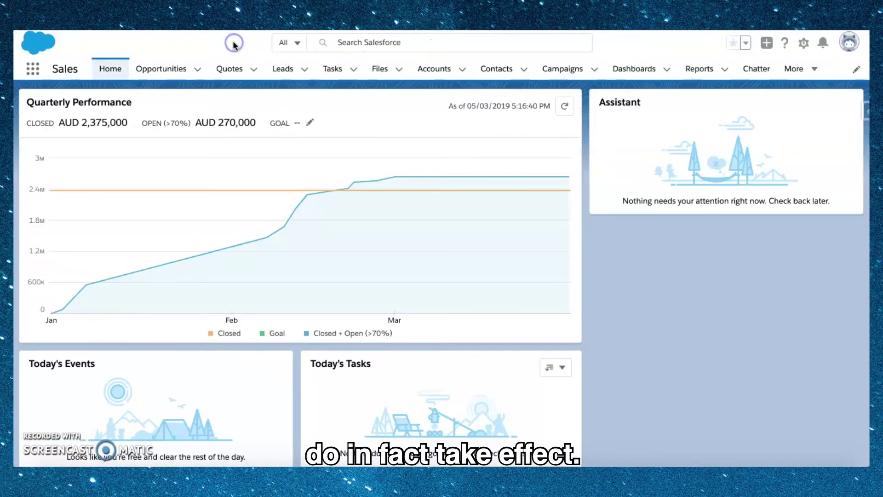
pyautogui.click(464, 70)
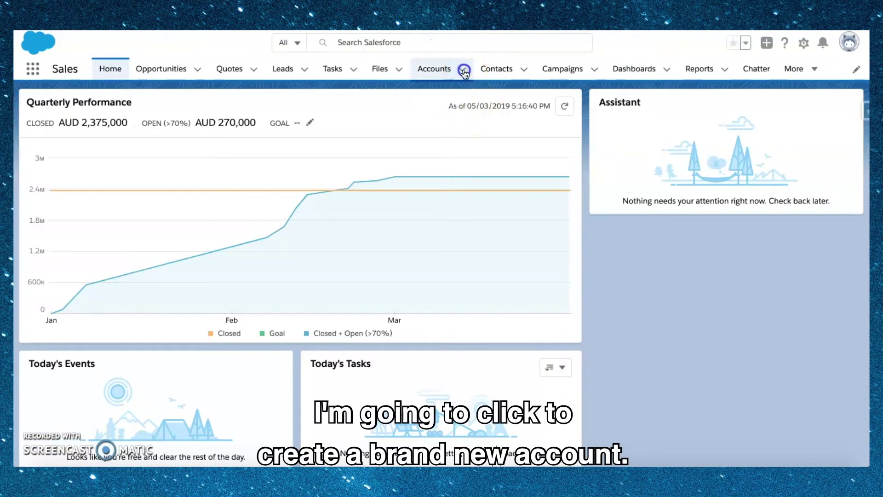
pyautogui.click(460, 92)
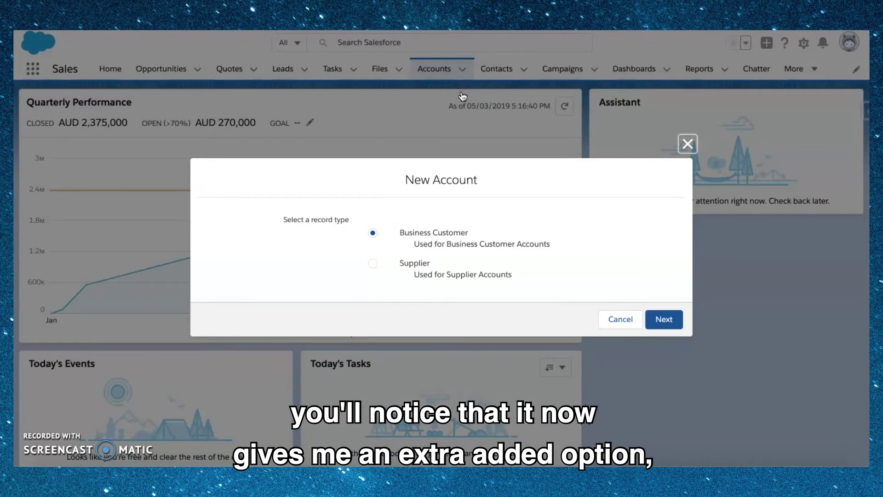
pyautogui.click(512, 183)
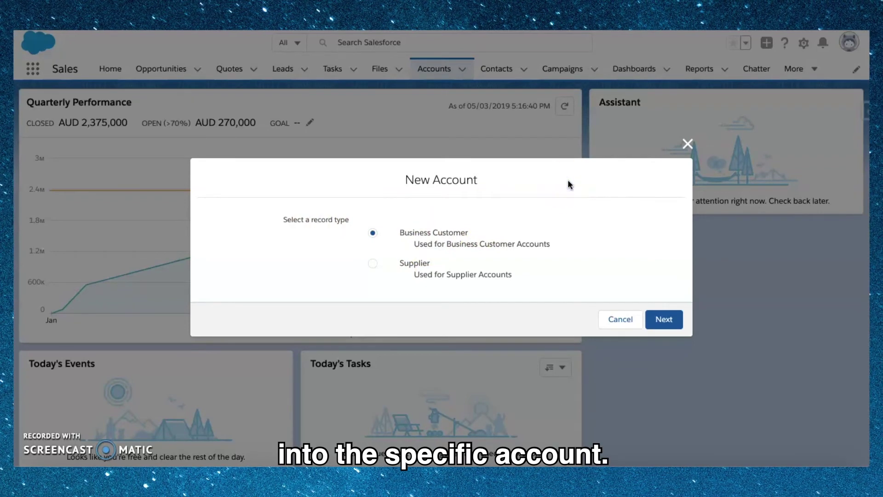
pyautogui.click(665, 322)
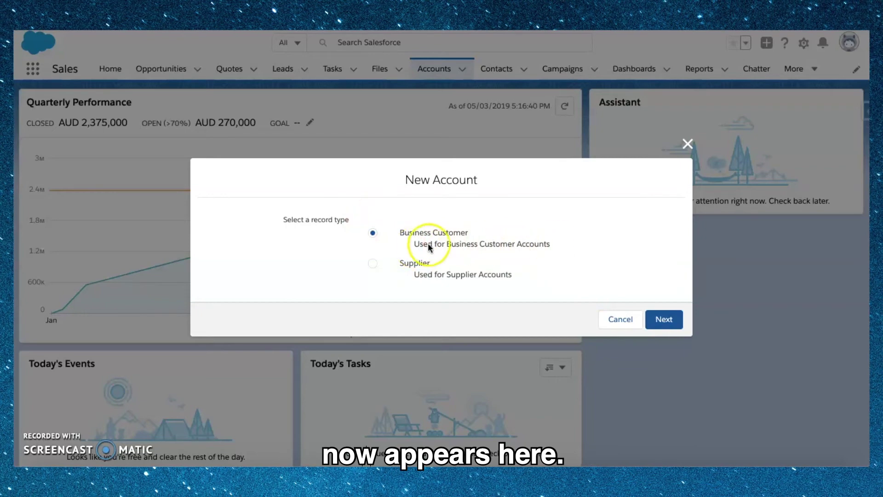
pyautogui.click(665, 322)
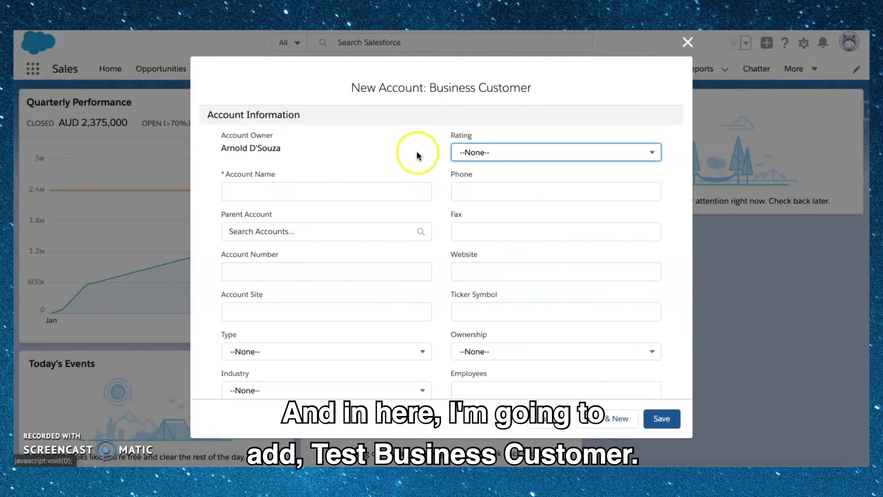
pyautogui.click(371, 193)
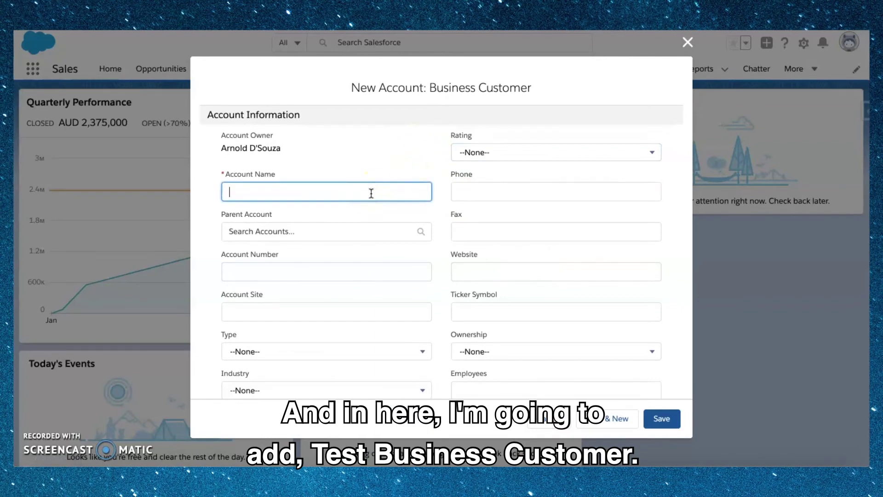
pyautogui.write('Test Business CUstomer')
pyautogui.click(391, 191)
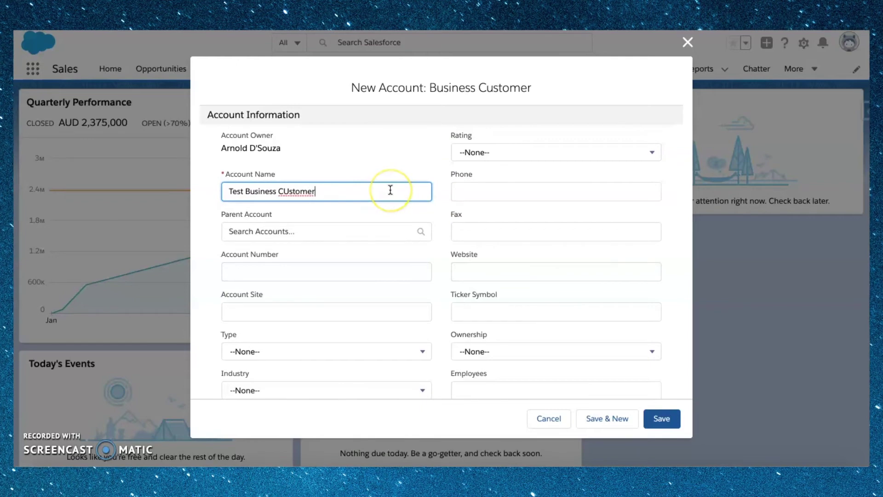
pyautogui.press('BackSpace')
pyautogui.press('BackSpace')
pyautogui.press('BackSpace')
pyautogui.press('BackSpace')
pyautogui.press('BackSpace')
pyautogui.write('stomer')
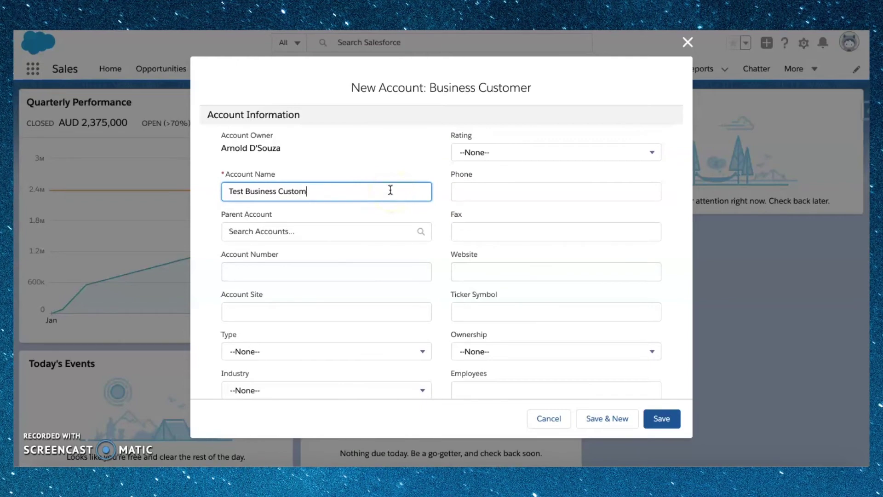
pyautogui.click(431, 158)
pyautogui.scroll(-1, 431, 159)
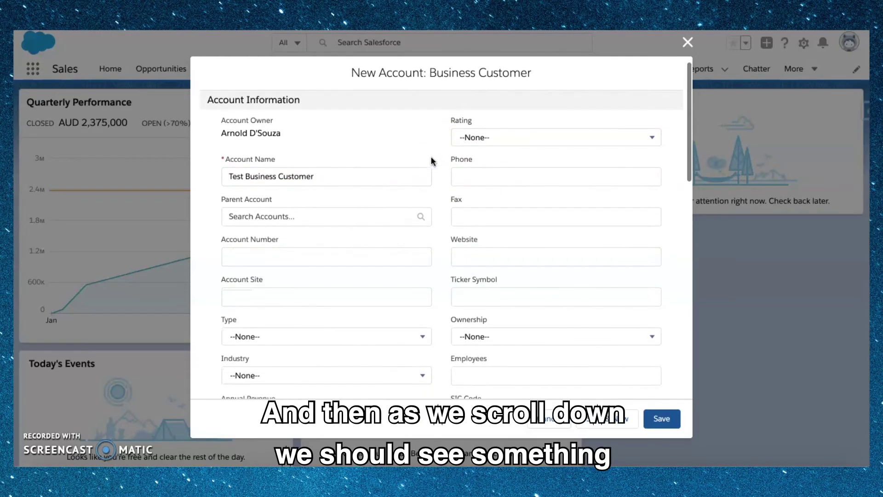
pyautogui.scroll(-1, 438, 186)
pyautogui.scroll(-5, 439, 184)
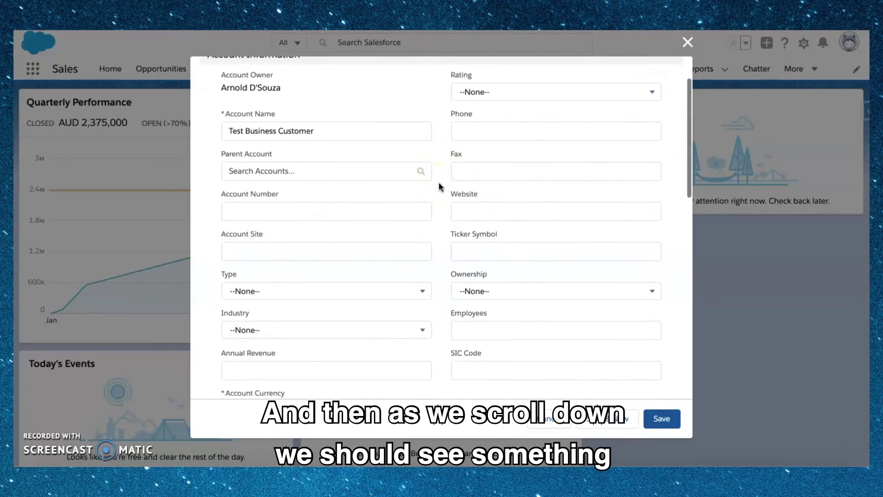
pyautogui.click(280, 279)
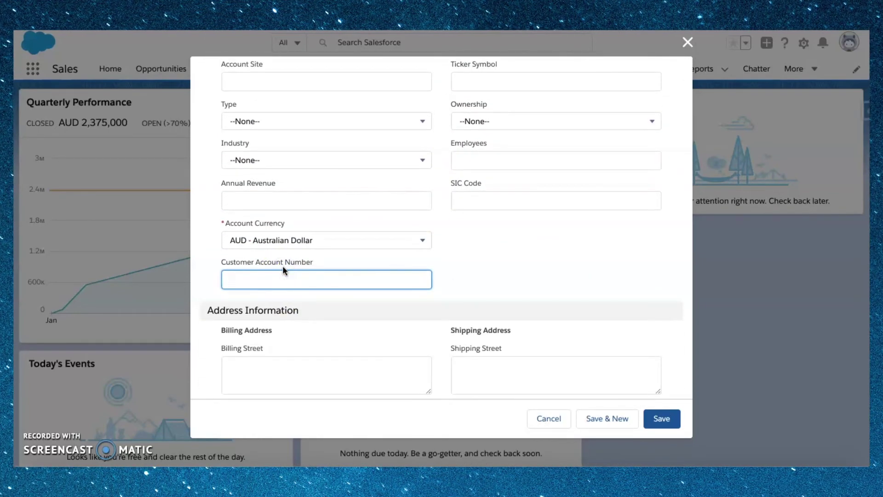
pyautogui.click(438, 236)
pyautogui.scroll(4, 438, 235)
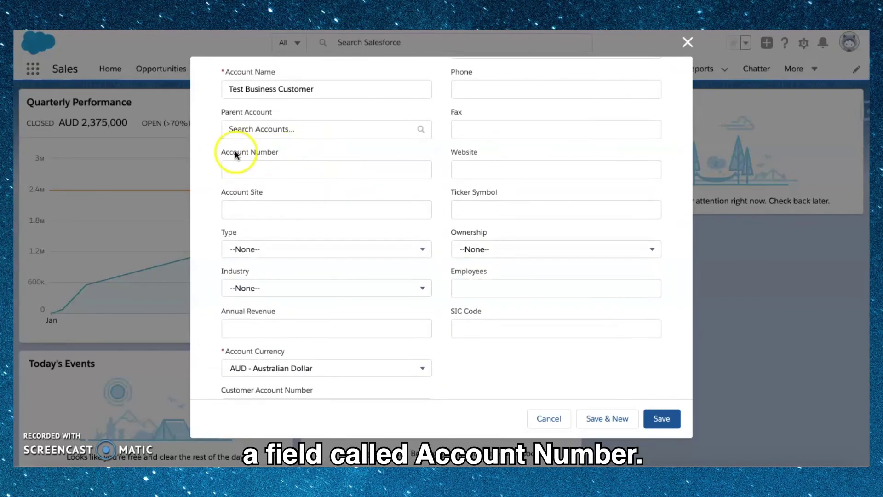
pyautogui.click(437, 165)
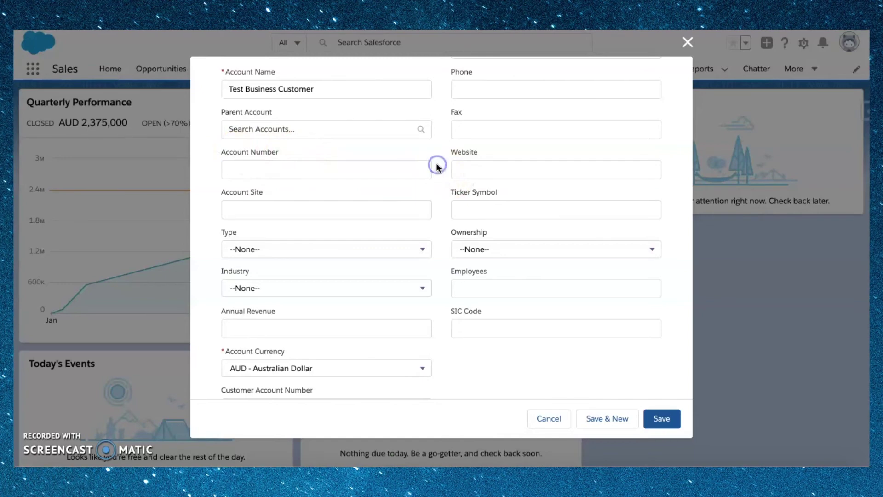
pyautogui.scroll(-3, 437, 166)
pyautogui.scroll(-1, 438, 167)
pyautogui.click(441, 228)
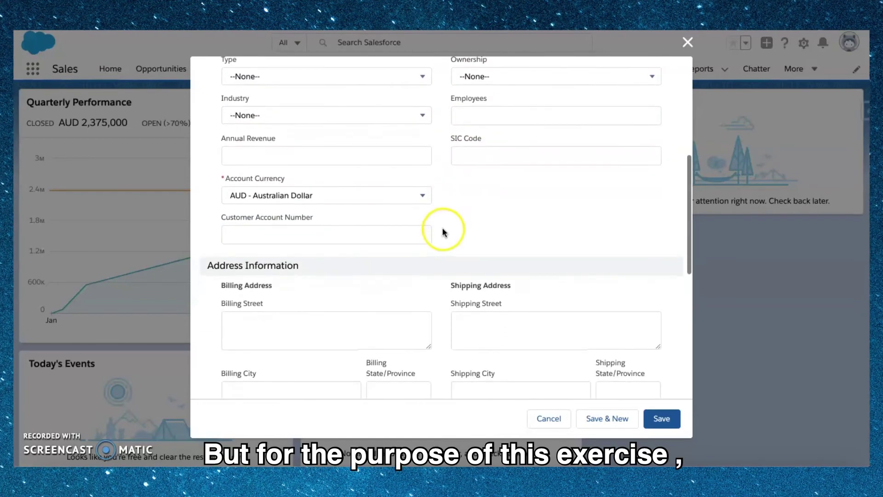
pyautogui.click(256, 220)
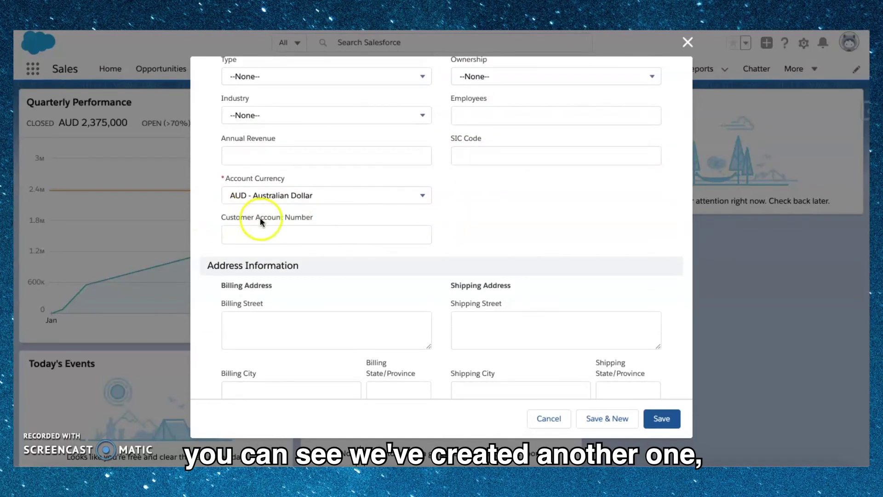
pyautogui.scroll(-5, 438, 190)
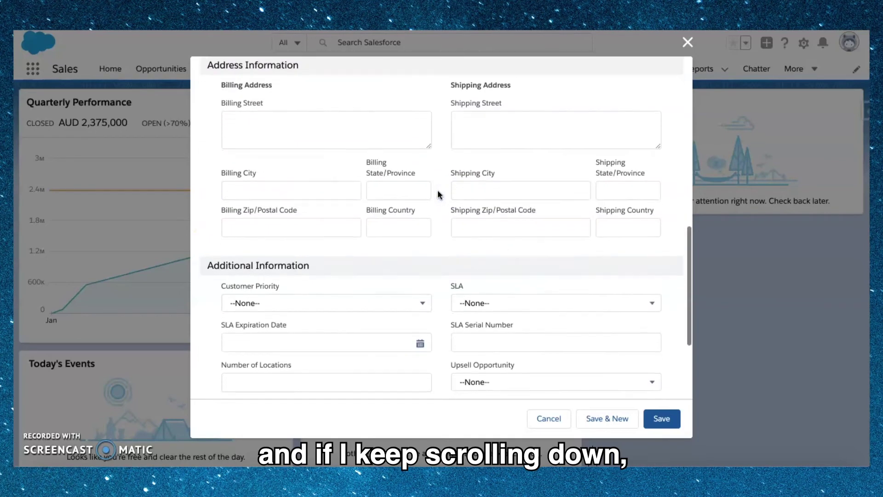
pyautogui.scroll(-2, 438, 189)
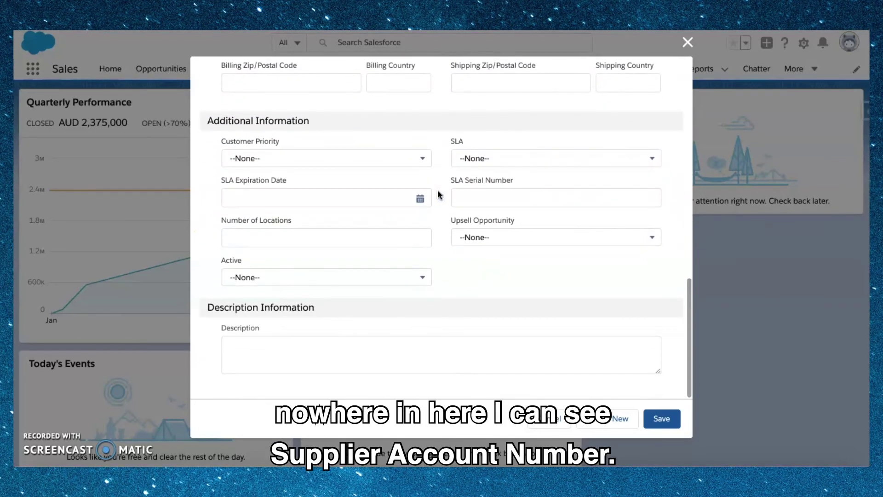
pyautogui.scroll(2, 437, 190)
pyautogui.scroll(6, 437, 190)
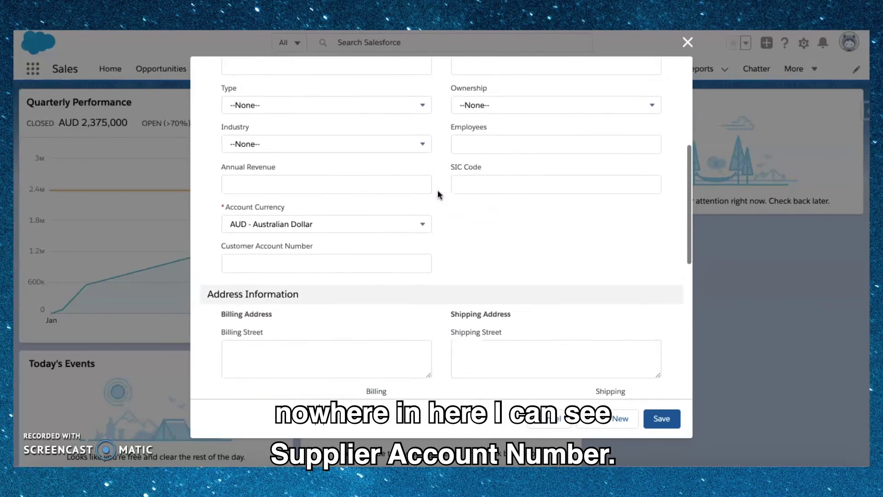
pyautogui.scroll(2, 438, 191)
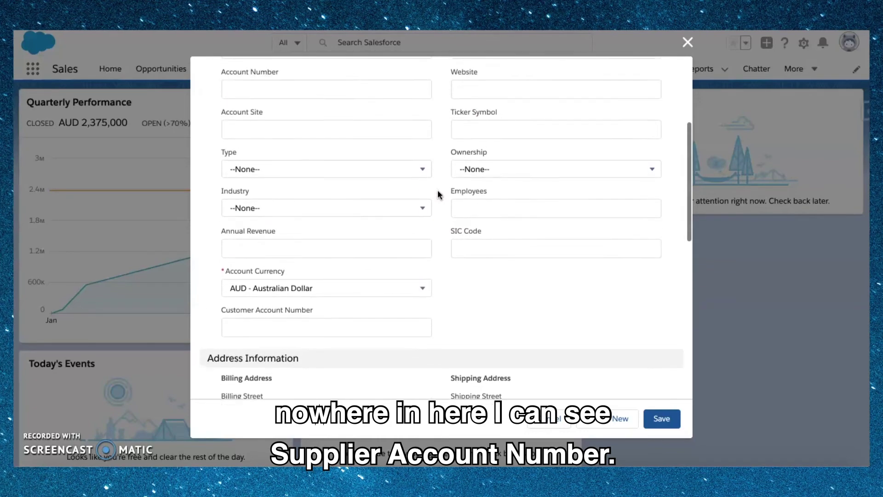
pyautogui.scroll(2, 438, 194)
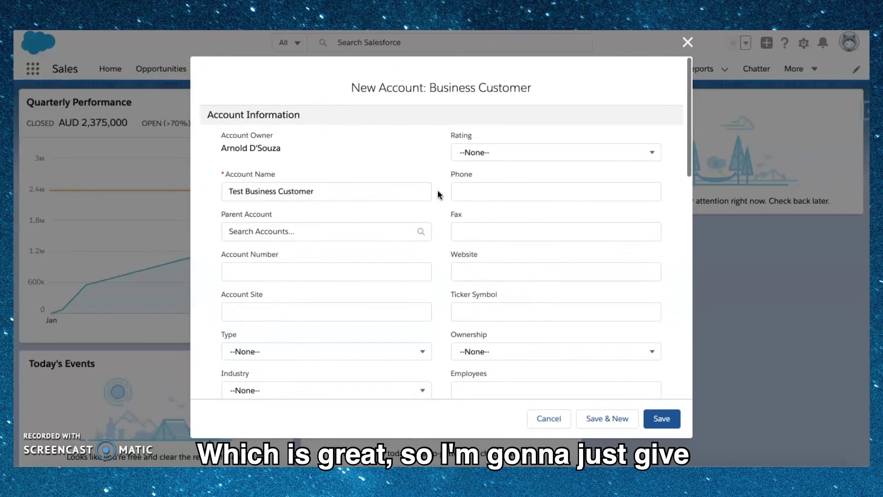
pyautogui.scroll(-6, 437, 194)
pyautogui.click(366, 236)
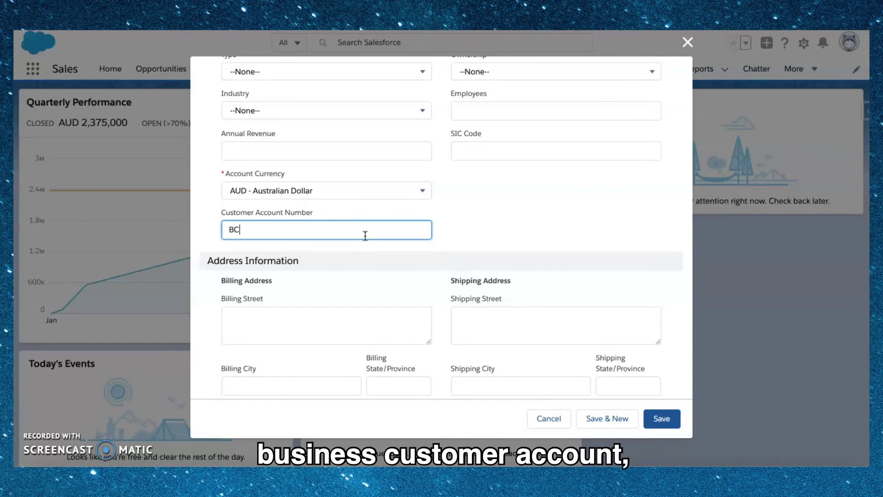
# Fill in the Test Business Customer account's customer account number and save it
pyautogui.write('123456789')
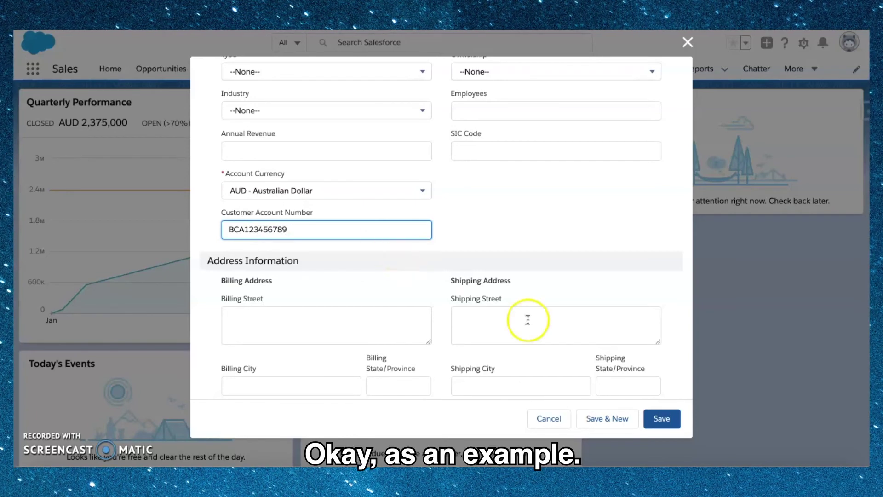
pyautogui.scroll(1, 447, 226)
pyautogui.scroll(6, 447, 224)
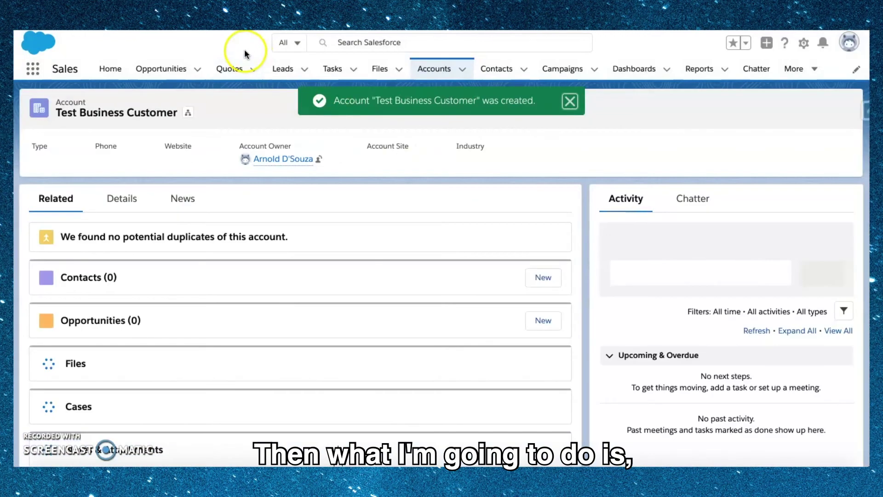
# Check the new account's Details tab for the saved Customer Account Number
pyautogui.click(121, 199)
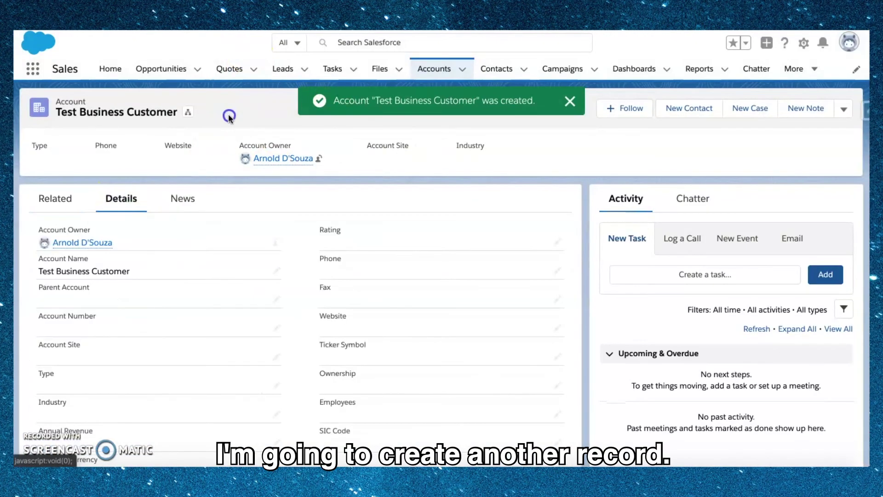
pyautogui.click(319, 252)
pyautogui.scroll(-5, 299, 247)
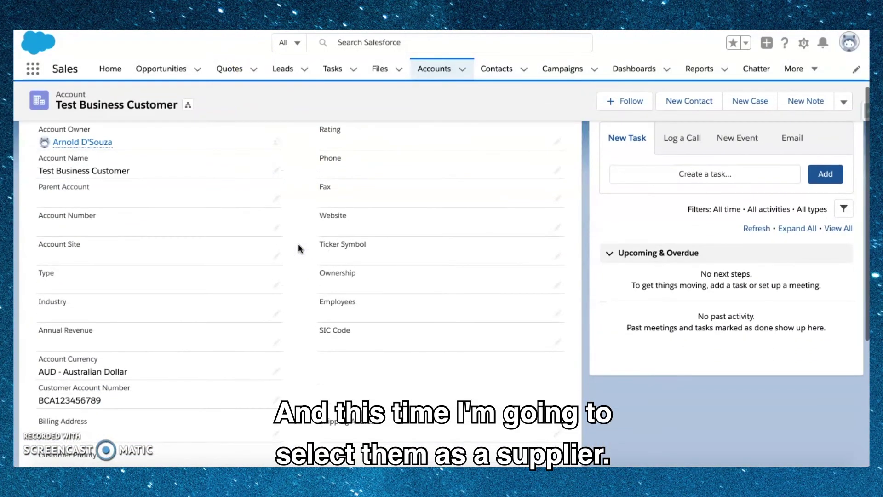
pyautogui.scroll(-2, 299, 248)
pyautogui.scroll(8, 299, 249)
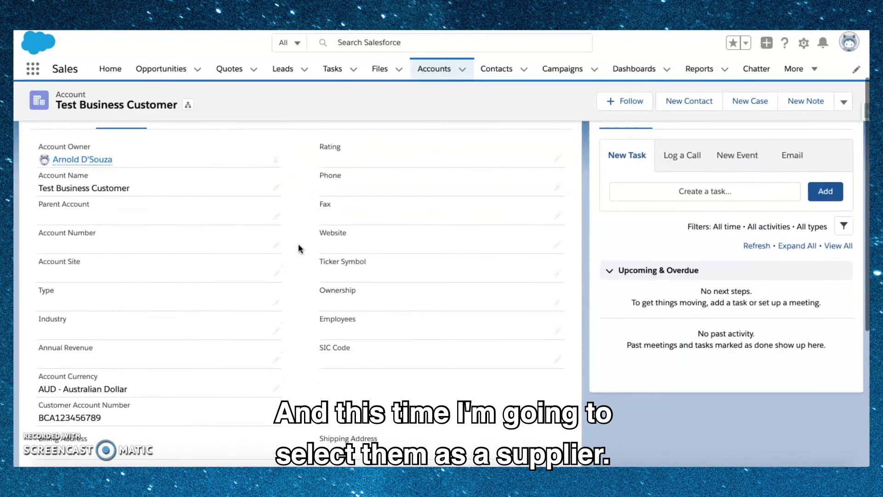
pyautogui.click(354, 174)
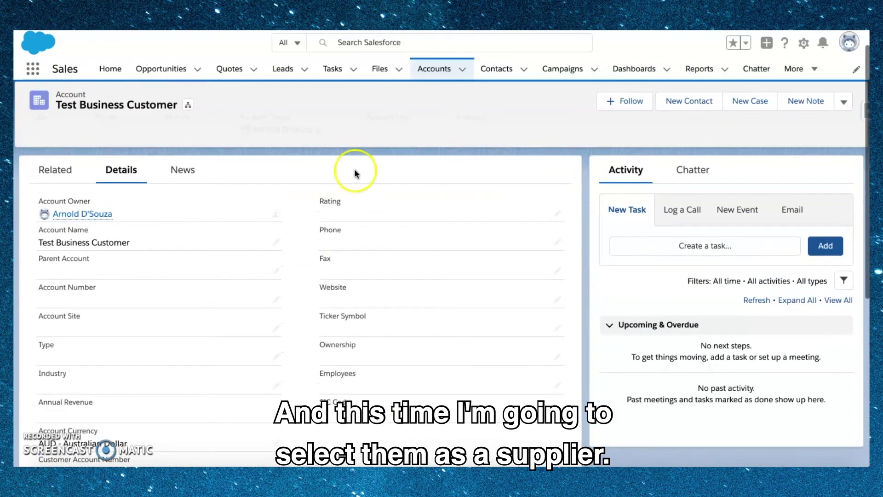
pyautogui.click(463, 71)
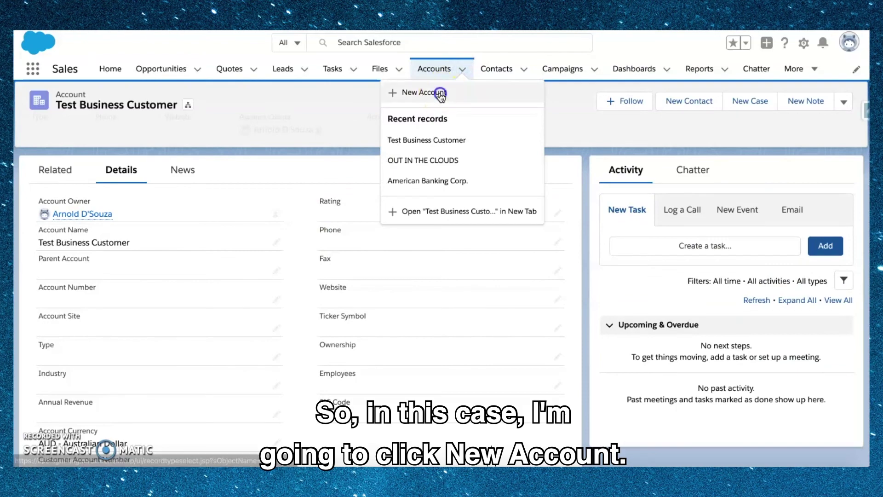
# Start a new account with the Supplier record type
pyautogui.click(442, 92)
pyautogui.click(372, 263)
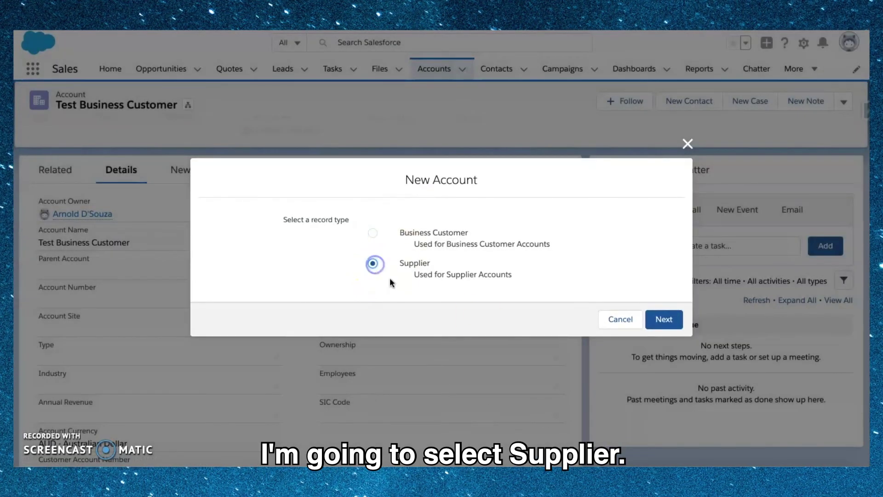
pyautogui.click(674, 324)
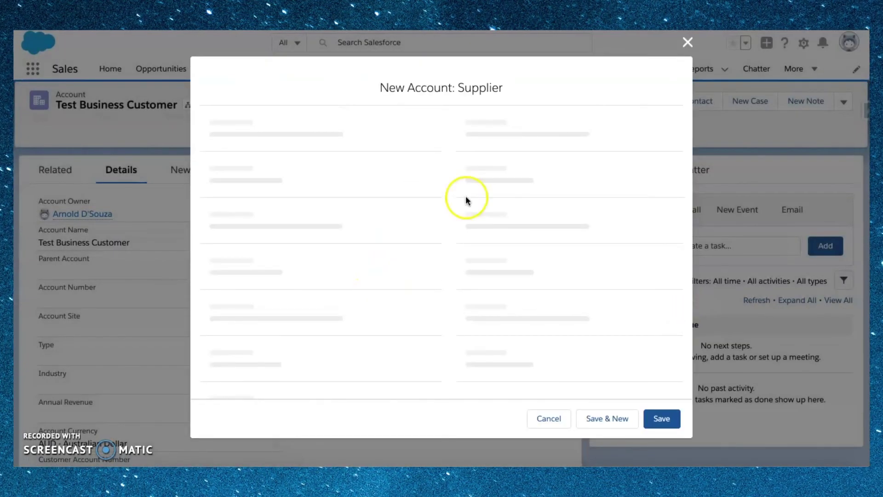
# Name it Test Supplier Account, enter its supplier account number, and save
pyautogui.click(376, 190)
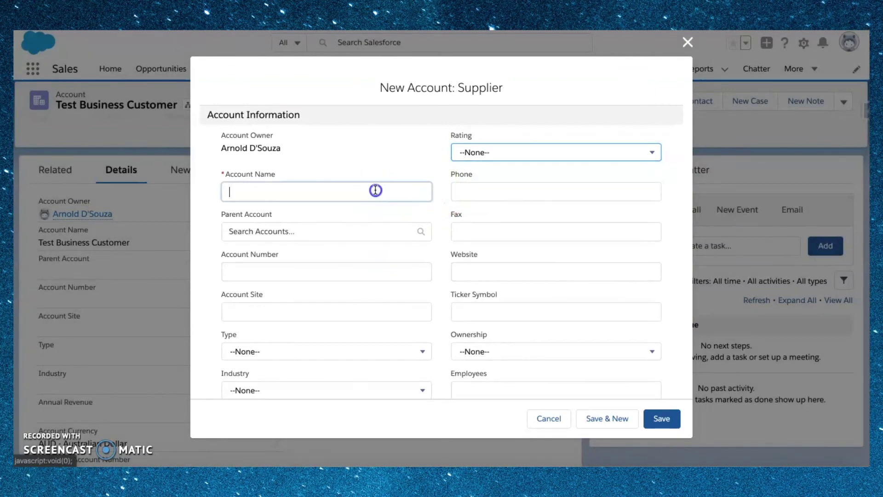
pyautogui.write('Test ')
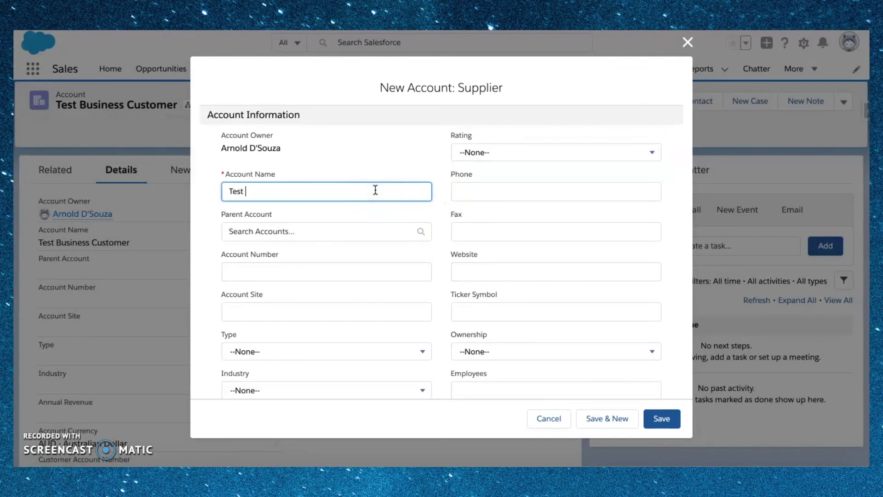
pyautogui.write('Supplier Account')
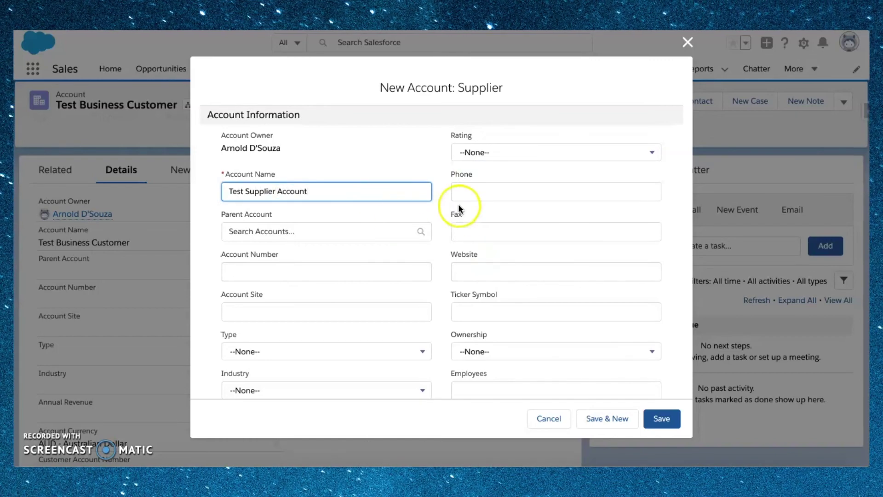
pyautogui.scroll(-3, 438, 191)
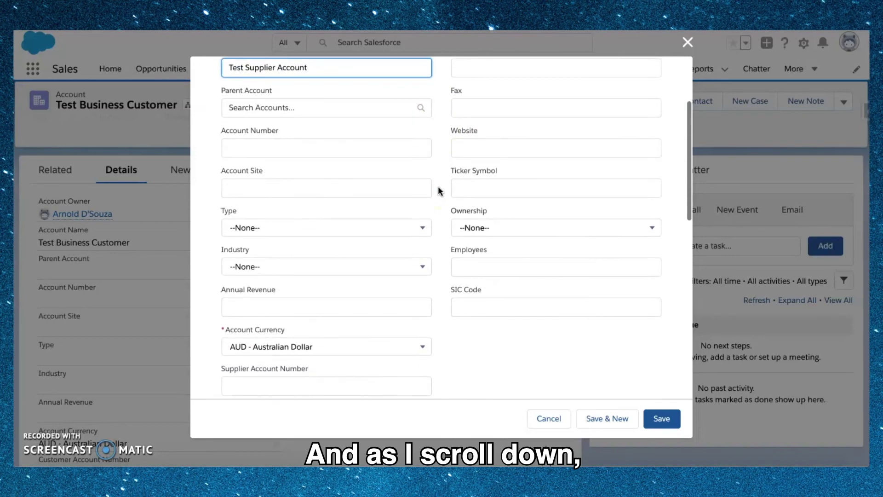
pyautogui.scroll(-2, 438, 191)
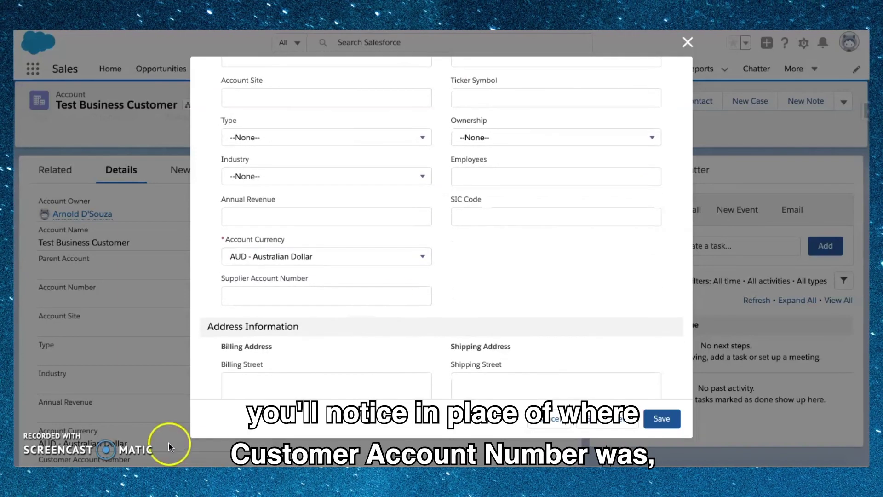
pyautogui.click(295, 295)
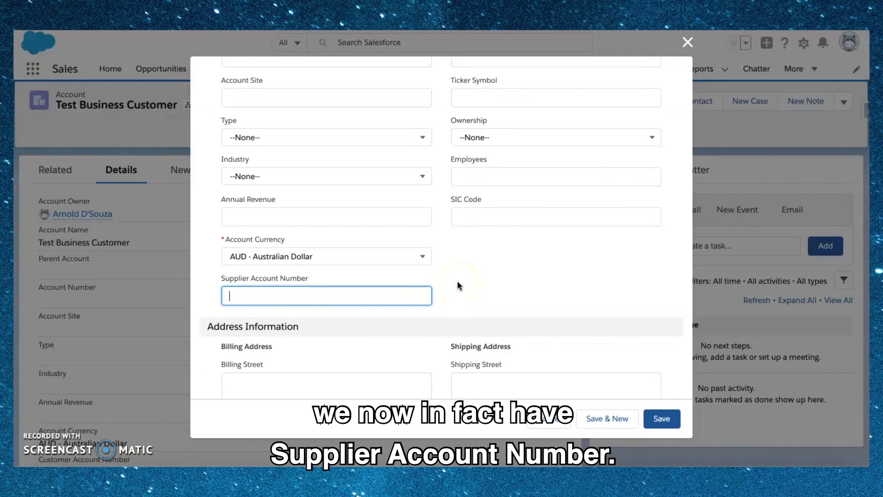
pyautogui.write('SAN12')
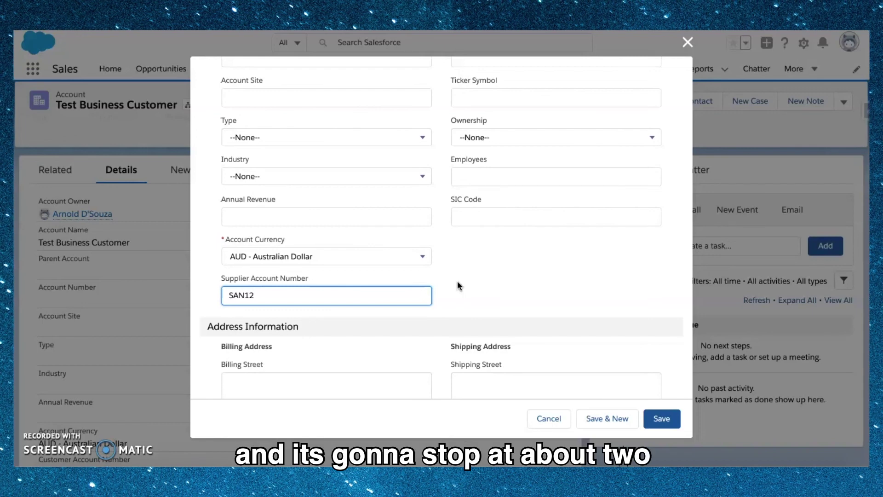
pyautogui.click(445, 259)
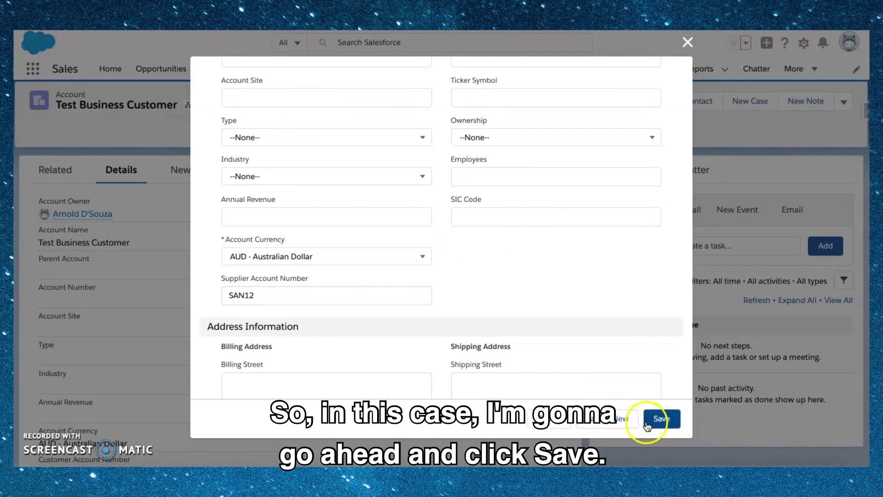
pyautogui.click(665, 420)
pyautogui.click(658, 420)
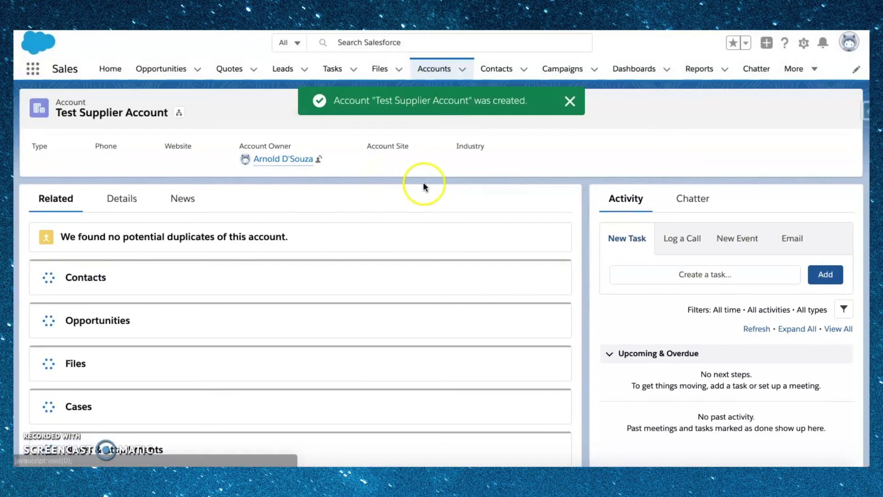
# Open Test Supplier Account's Details tab and scroll to its Supplier Account Number
pyautogui.click(122, 199)
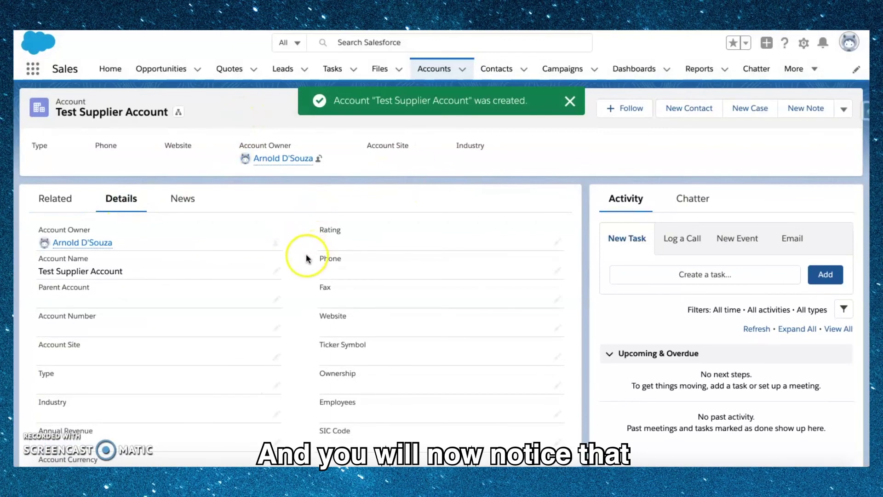
pyautogui.scroll(-5, 307, 257)
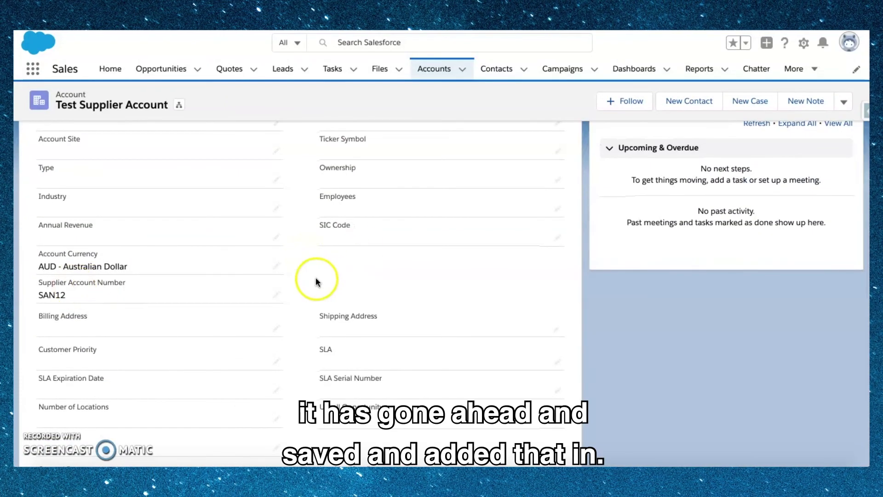